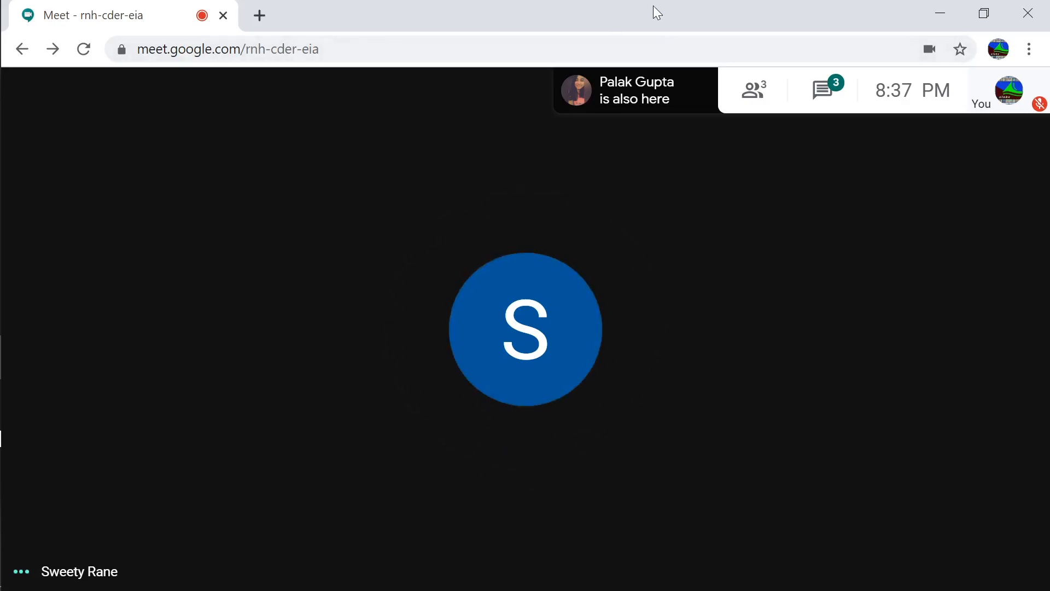
Switch the microphone on to speak and off again, twice, before the screen presentation begins
left_click(446, 561)
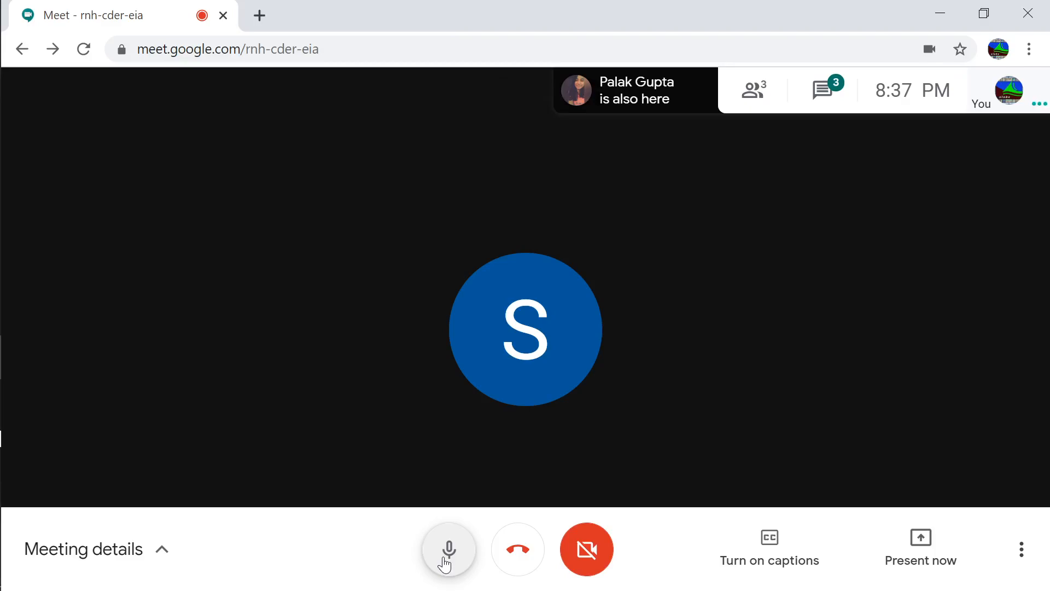
left_click(446, 549)
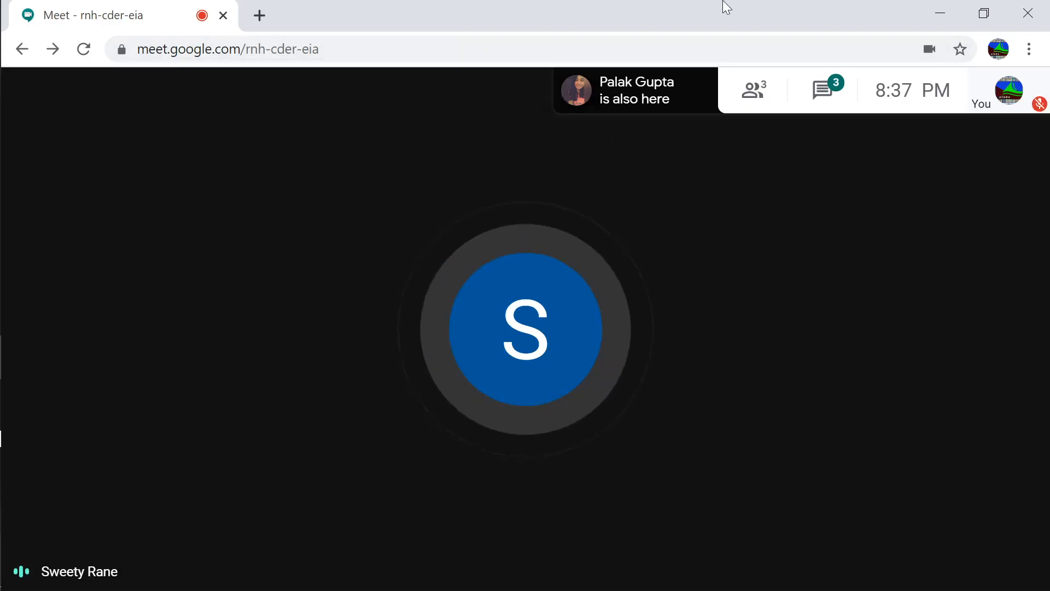
left_click(451, 574)
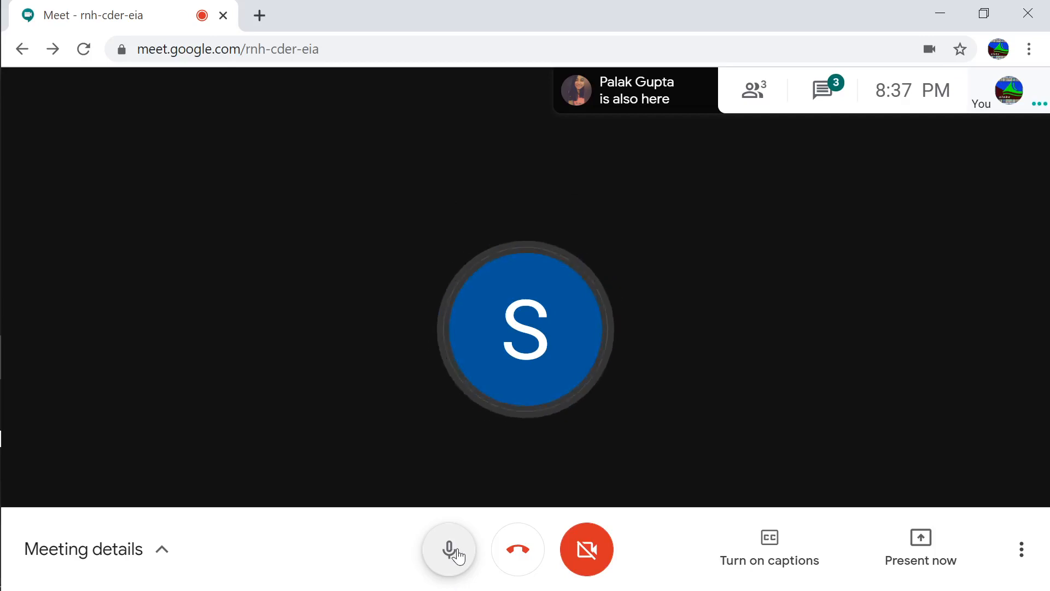
left_click(457, 553)
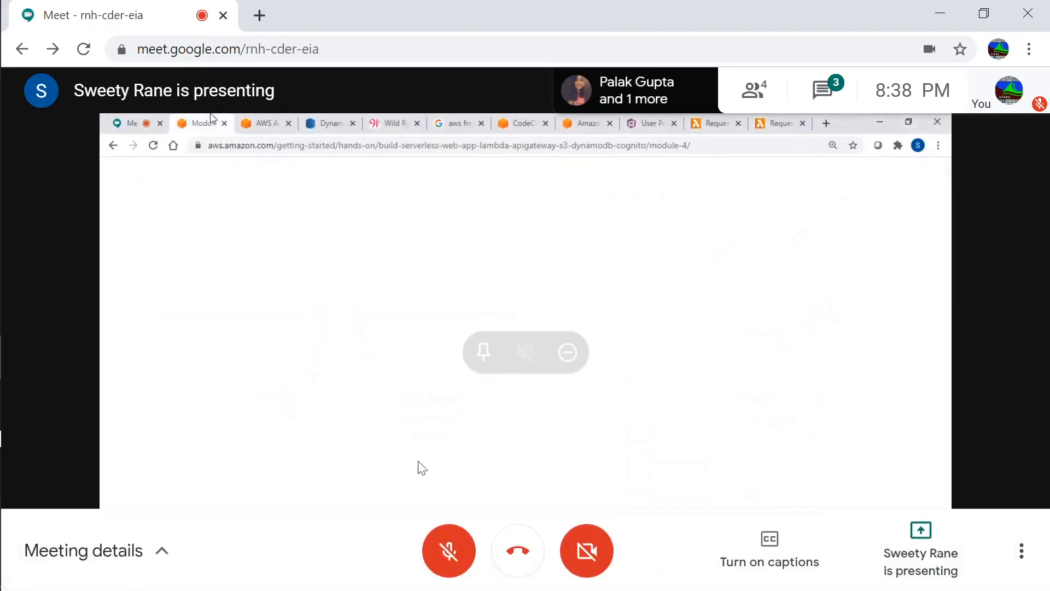
Unmute to speak and mute again, twice, during the introduction and architecture overview of Module 4 RESTful APIs
left_click(447, 547)
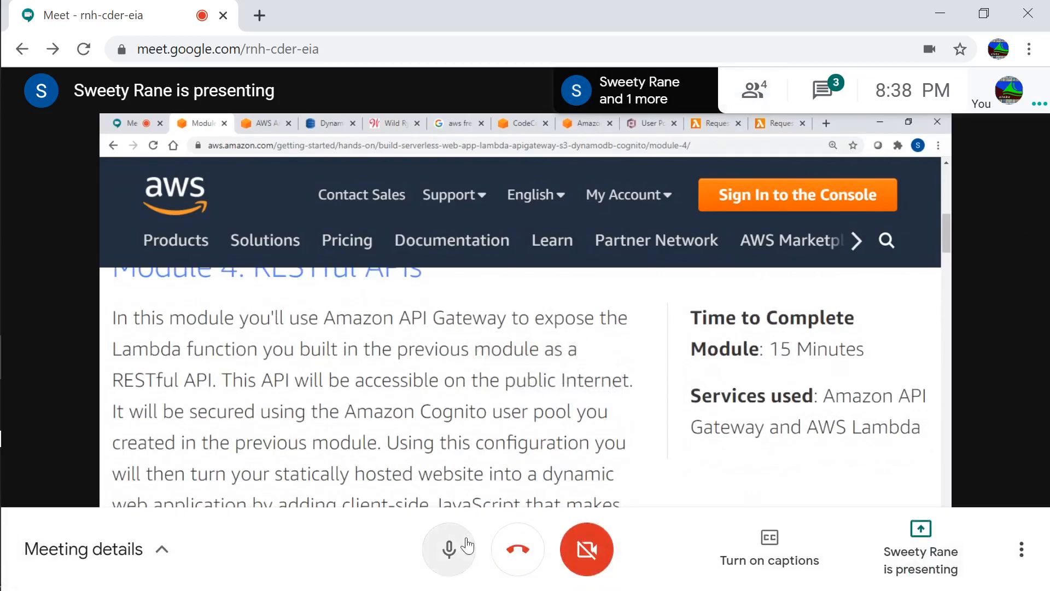
left_click(448, 549)
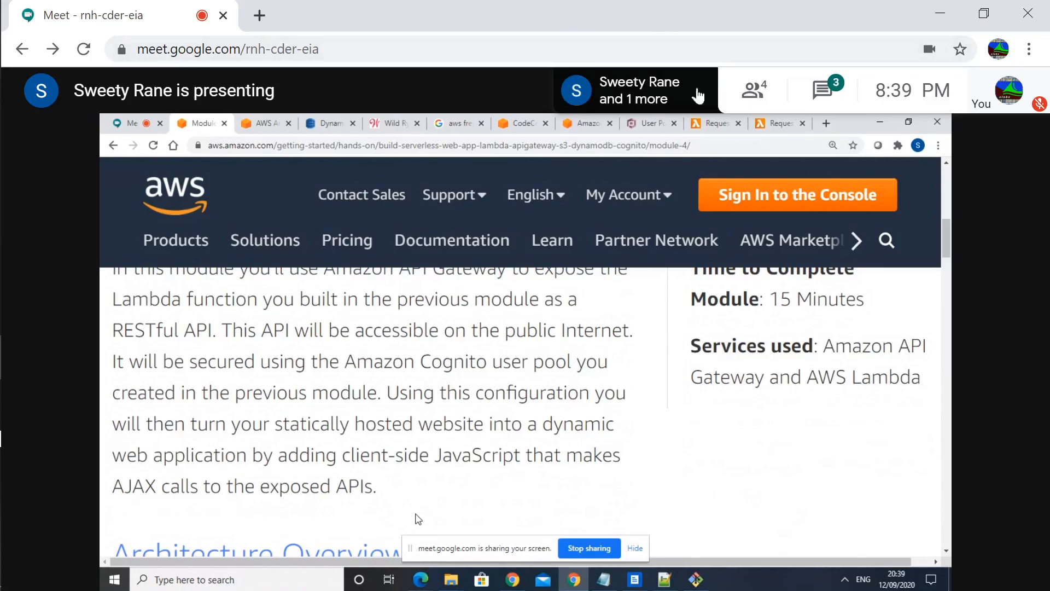
left_click(461, 549)
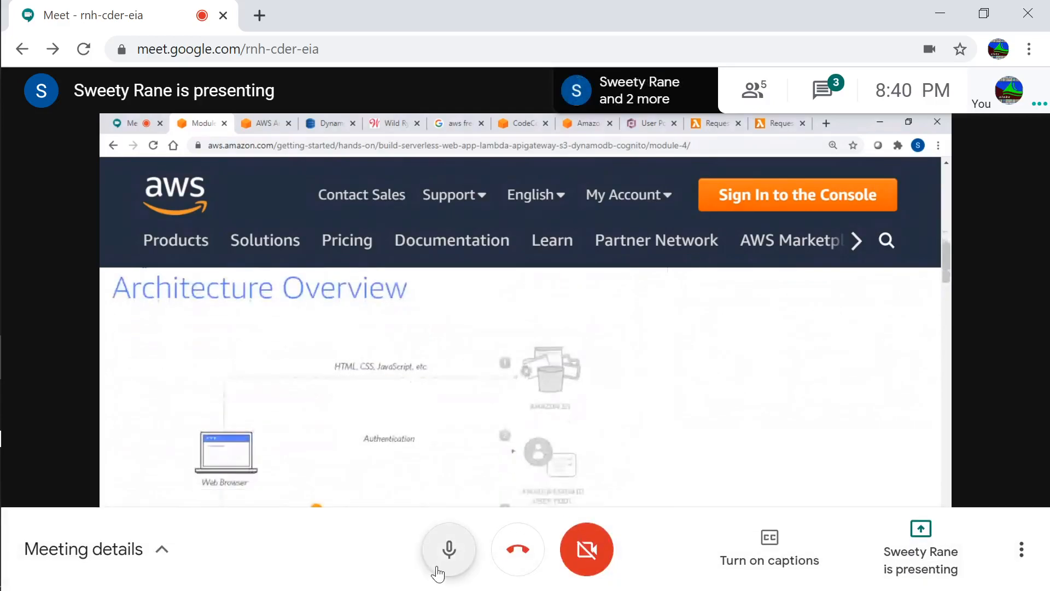
left_click(443, 561)
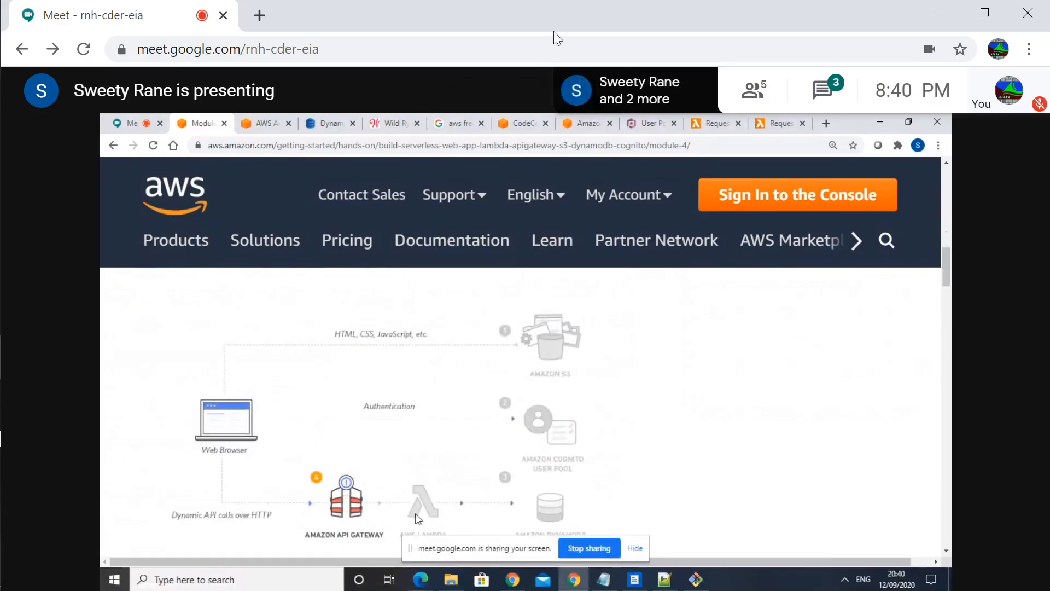
Unmute and re-mute the microphone in turns to discuss the architecture diagram and the REST API and authorizer steps
mouse_move(512, 295)
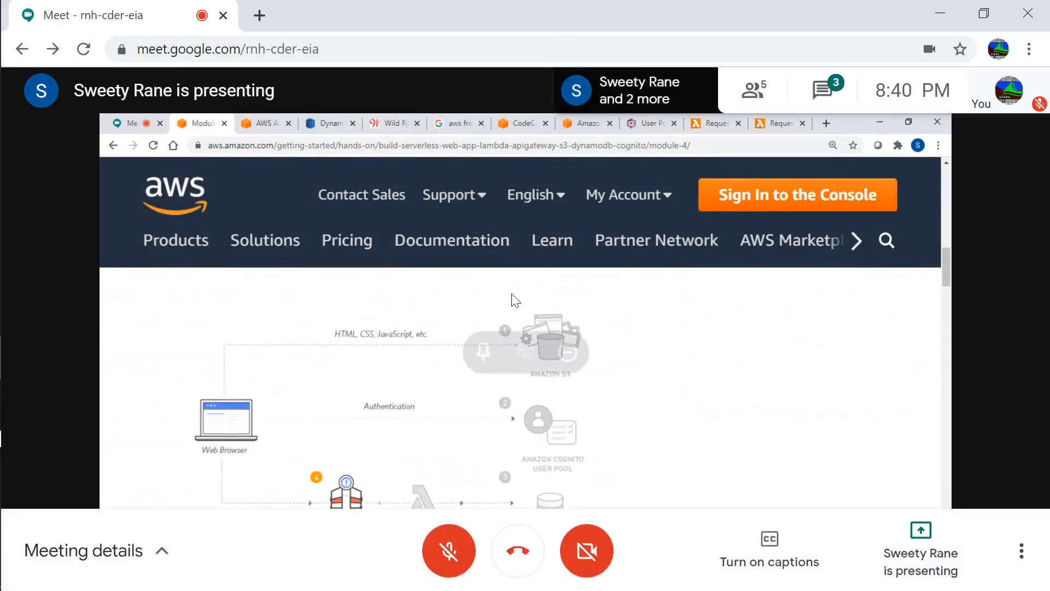
left_click(434, 557)
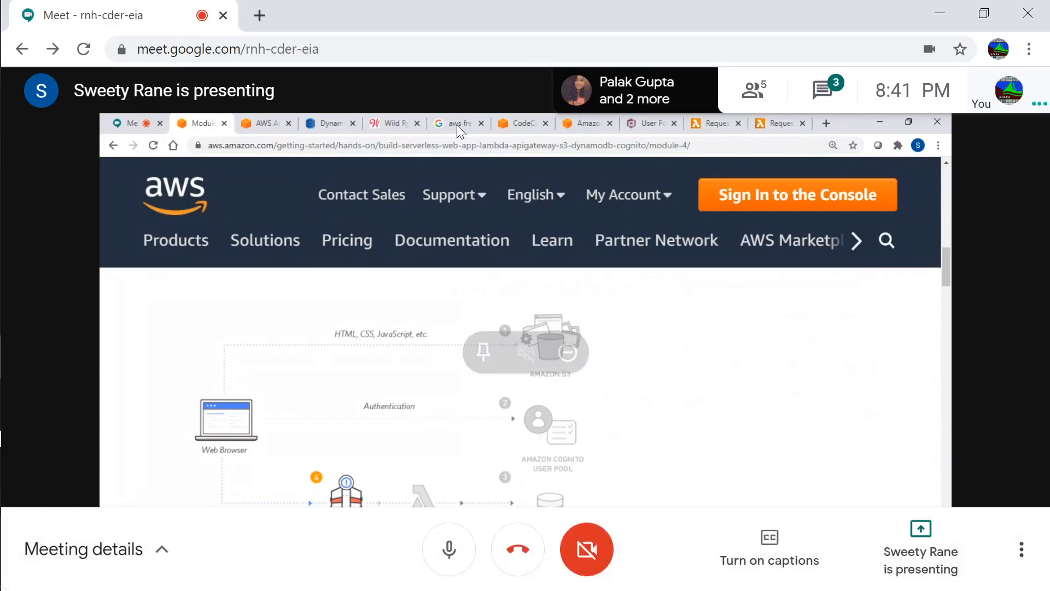
left_click(448, 550)
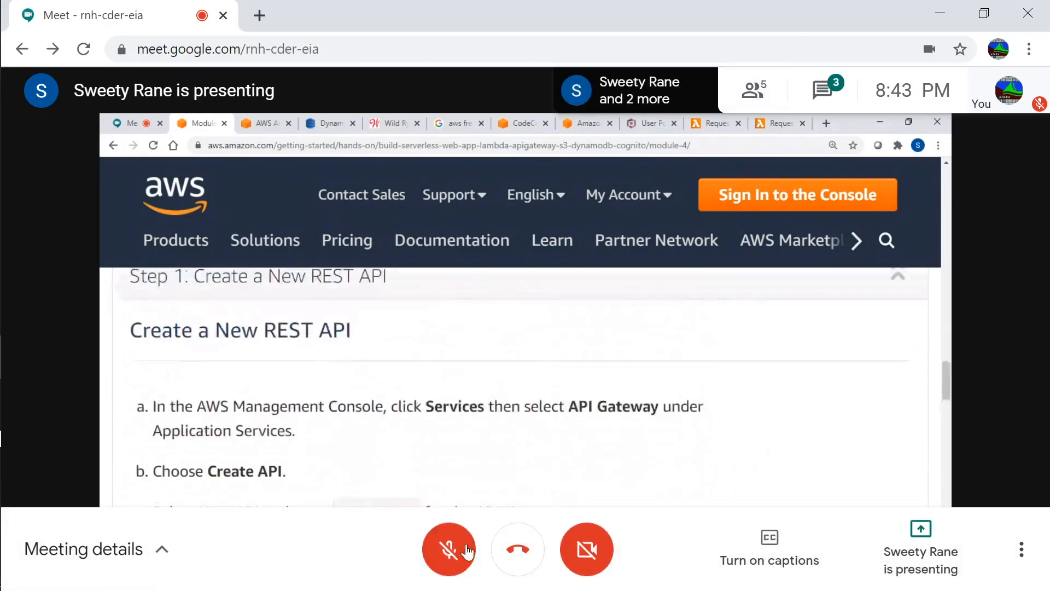
left_click(449, 549)
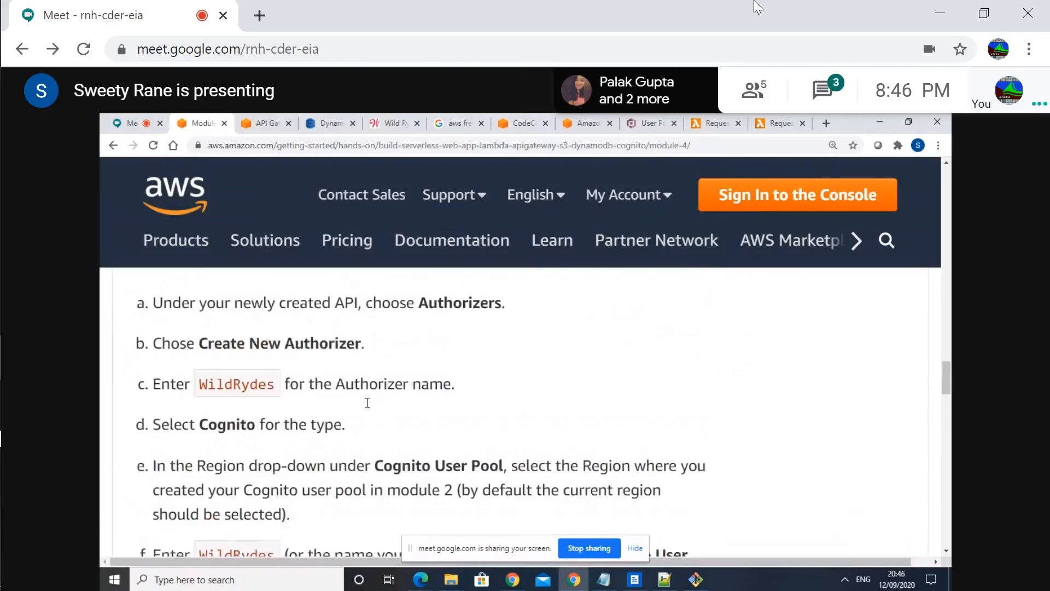
left_click(448, 568)
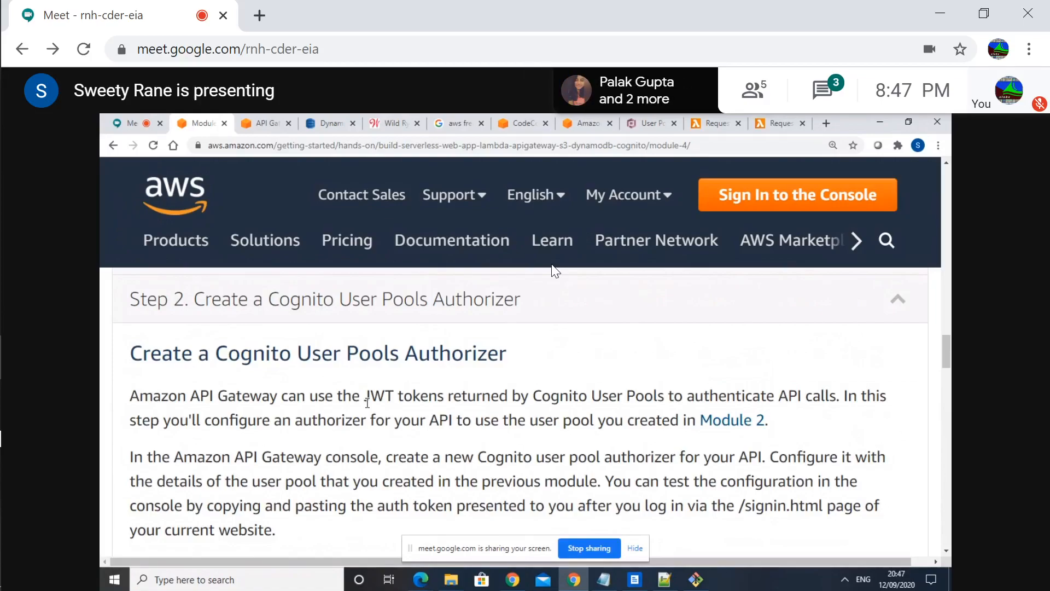
Switch to OBS Studio to check the running recording and its audio level, and return to the Meet call
key("alt+Tab")
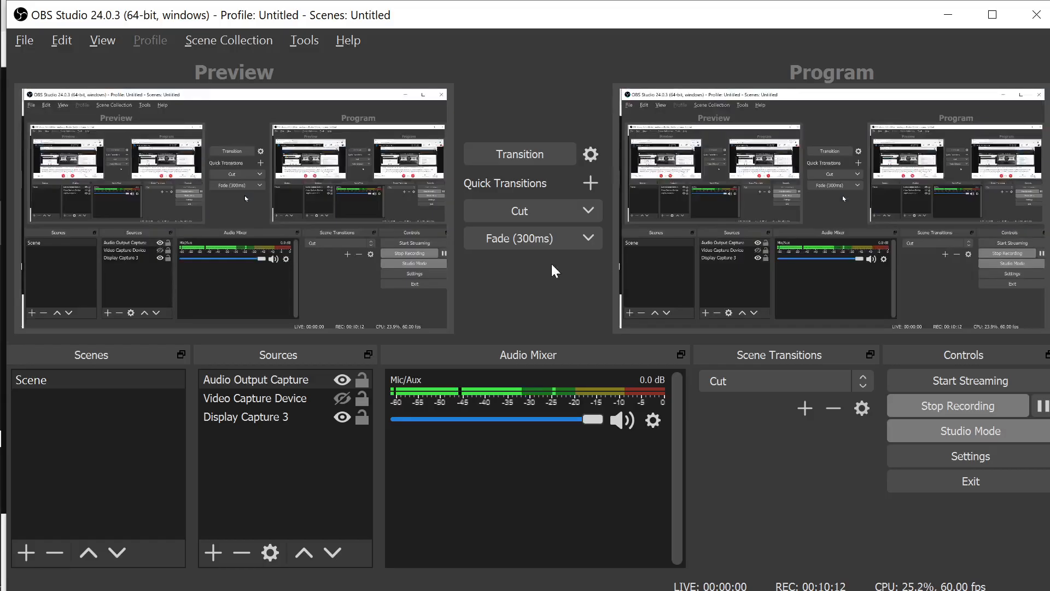
key("alt+Tab")
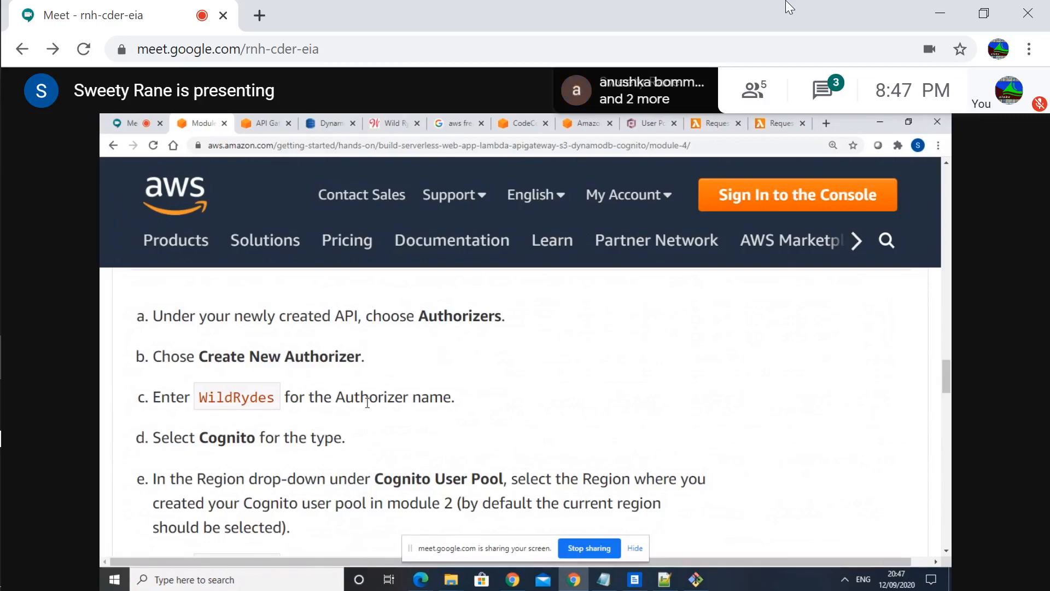
Read through the shared tutorial's instructions for creating the WildRydes Cognito authorizer
scroll(367, 402, "down", 1)
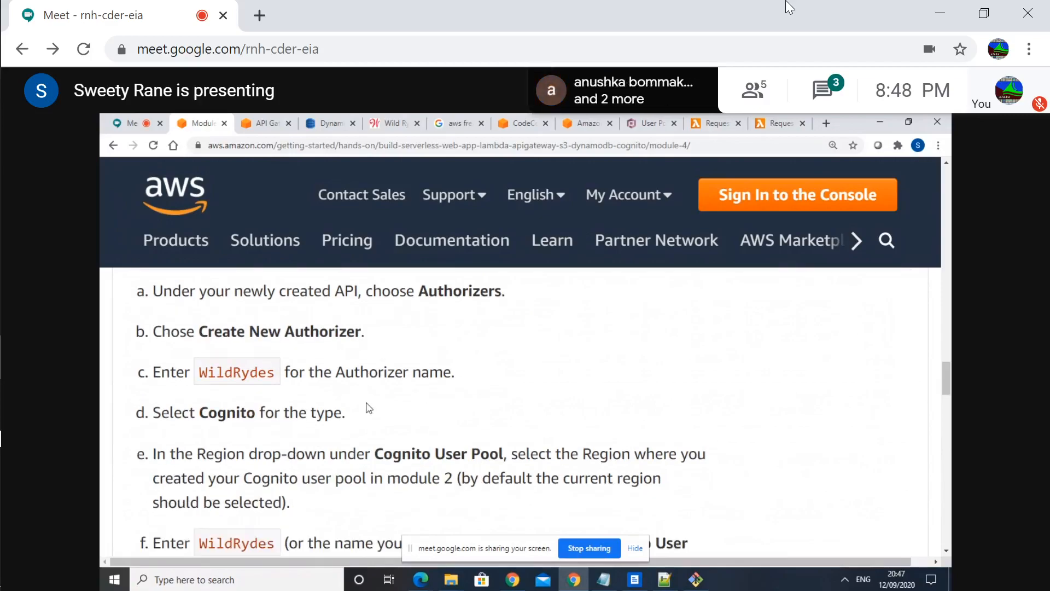
scroll(369, 409, "down", 3)
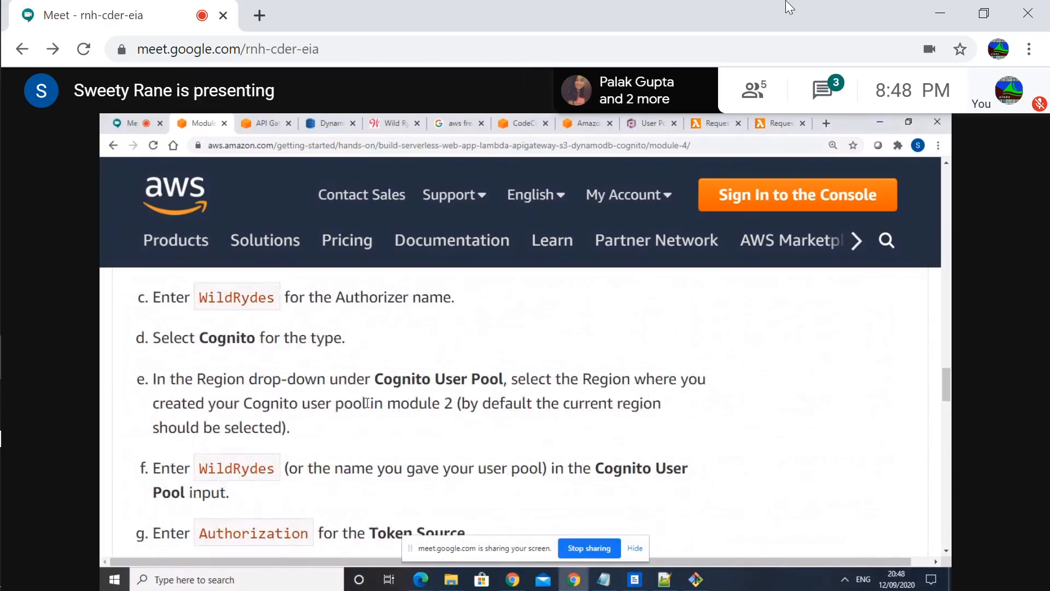
scroll(366, 403, "down", 2)
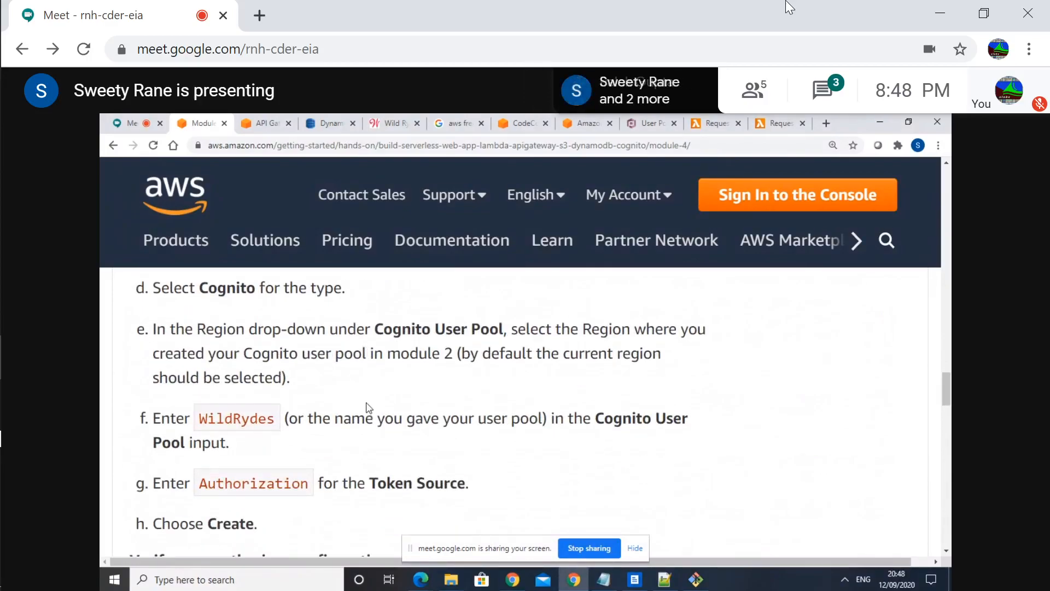
scroll(368, 404, "down", 1)
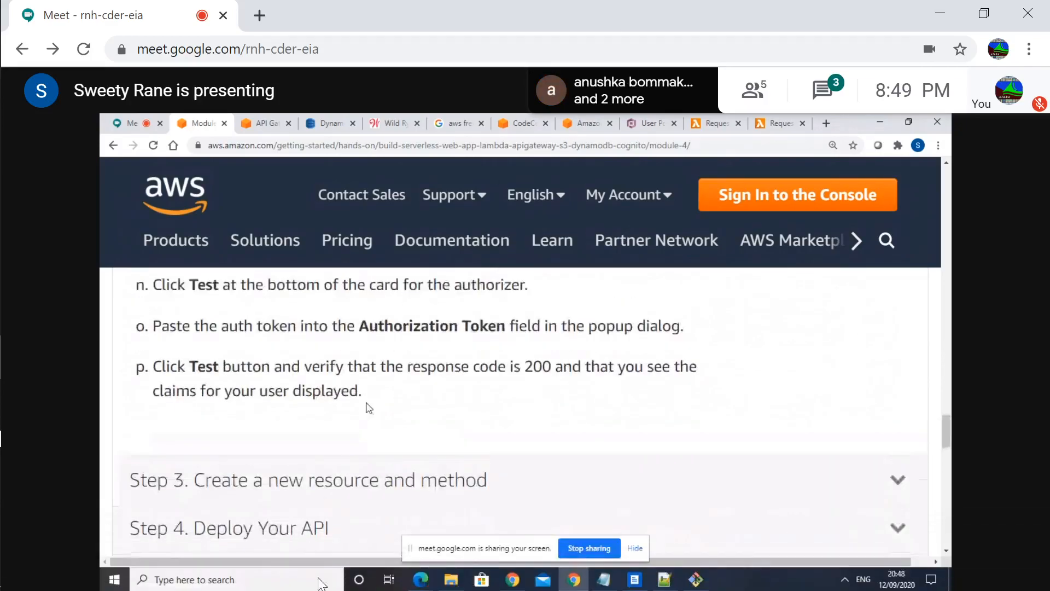
Unmute to comment on the Authorization token source, mute again, and turn the microphone back on while the authorizer is created
left_click(446, 550)
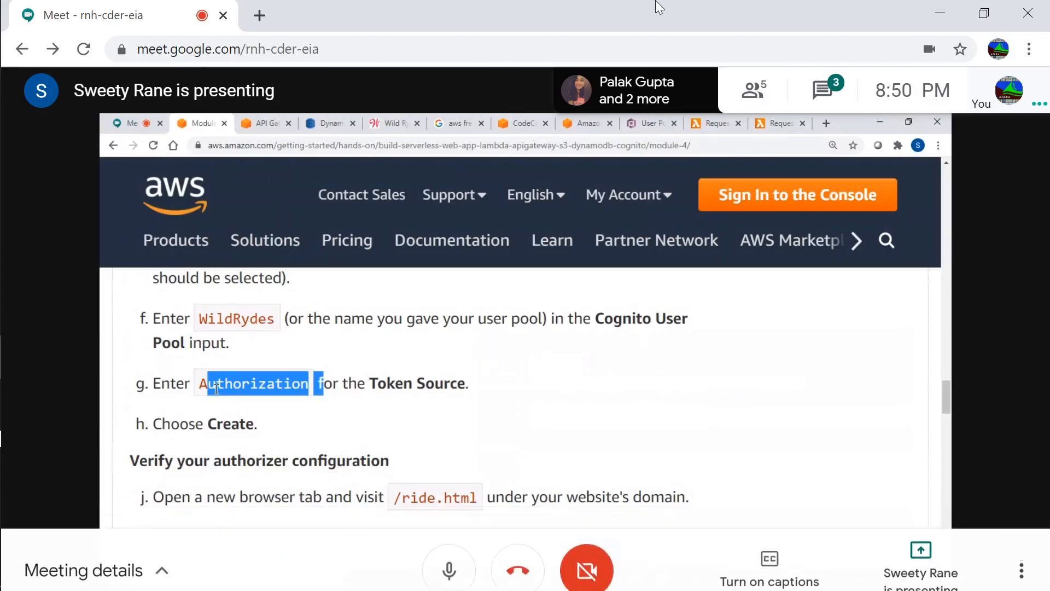
left_click(447, 549)
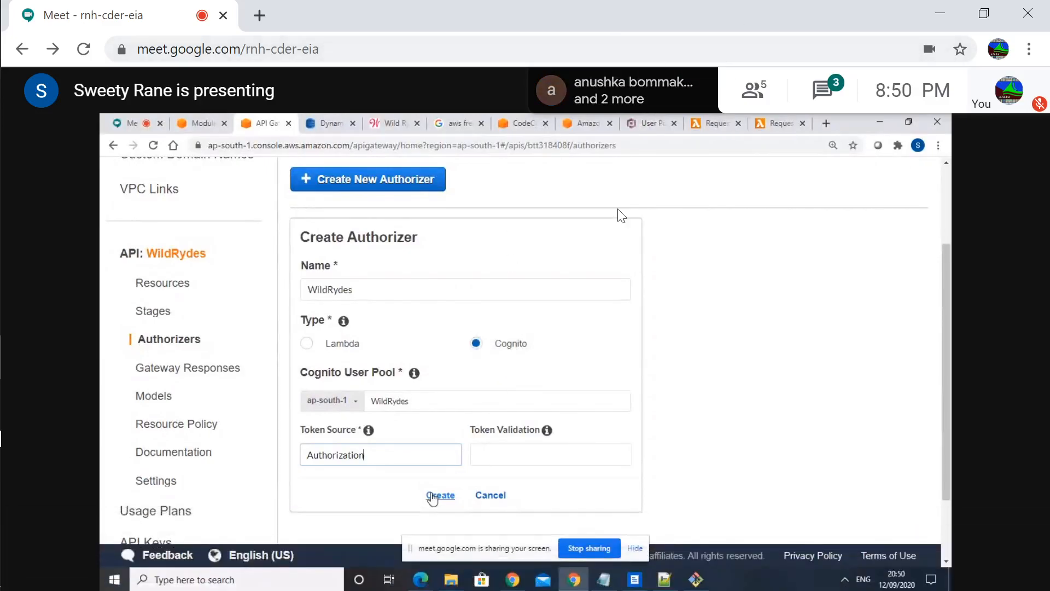
left_click(448, 550)
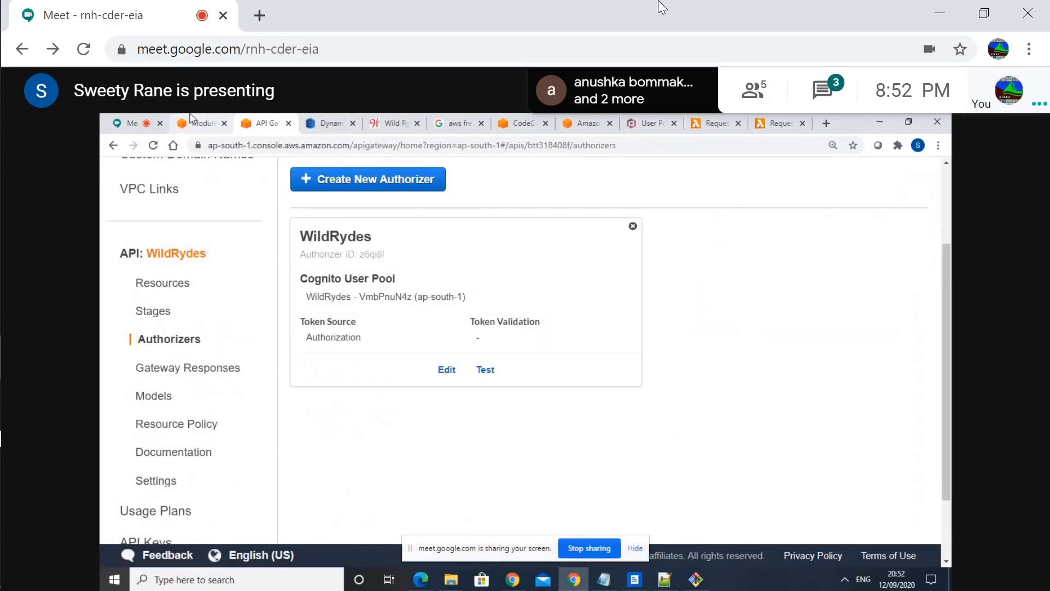
Toggle the microphone off and back on twice during the shared authorizer verification instructions
mouse_move(430, 520)
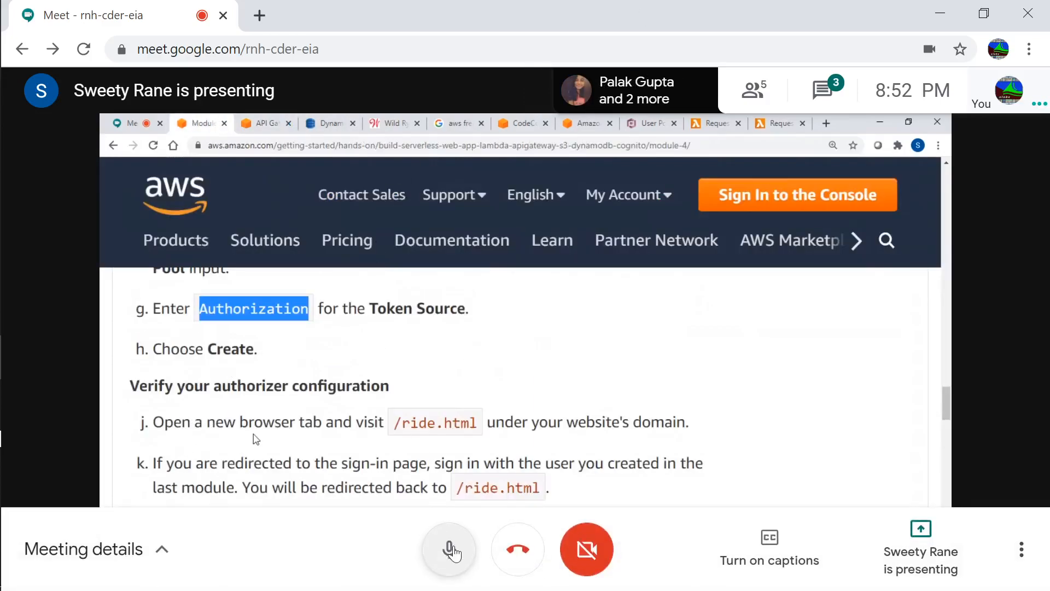
left_click(451, 550)
left_click(452, 550)
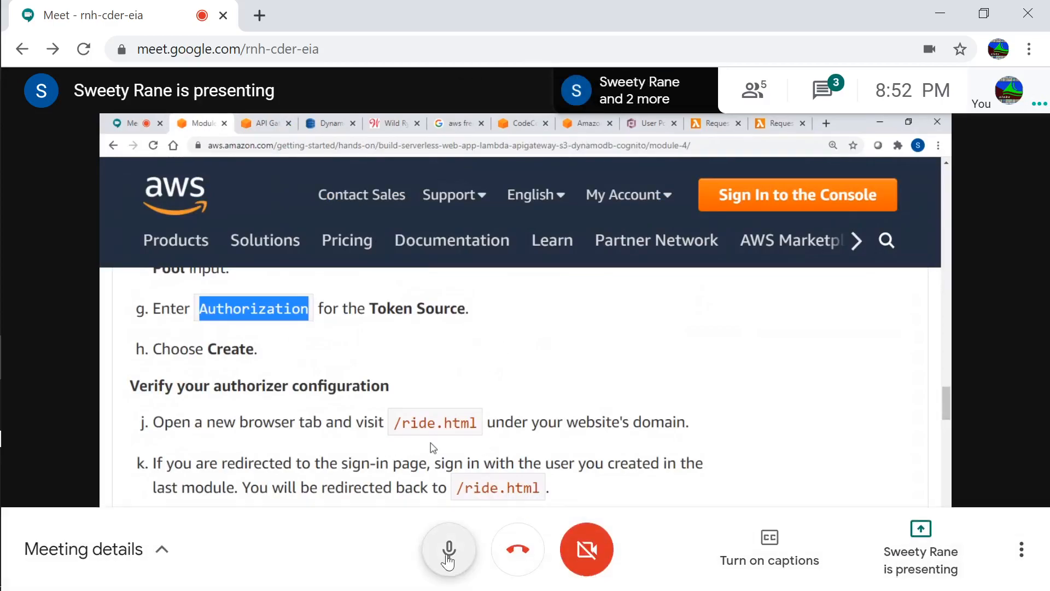
left_click(447, 557)
left_click(447, 558)
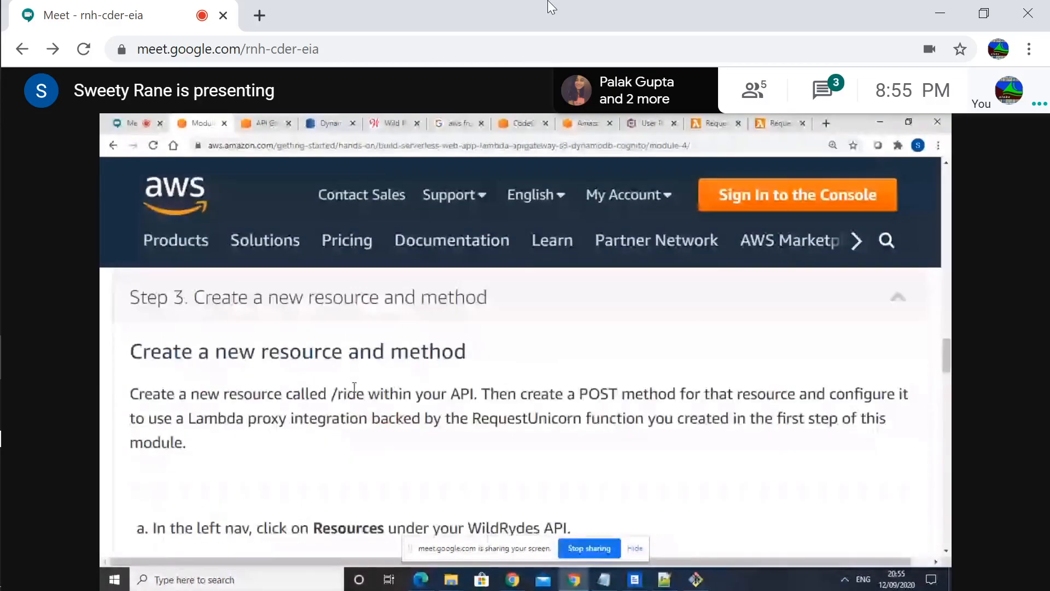
Mute while listening to the new resource and method instructions and unmute to speak, twice, ending with the microphone on
mouse_move(420, 411)
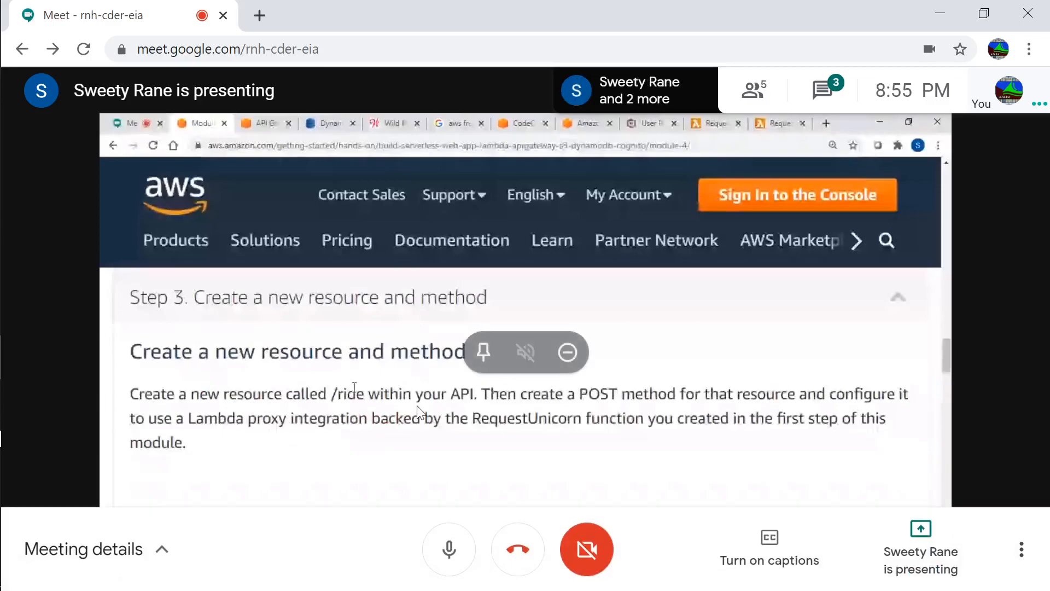
left_click(449, 557)
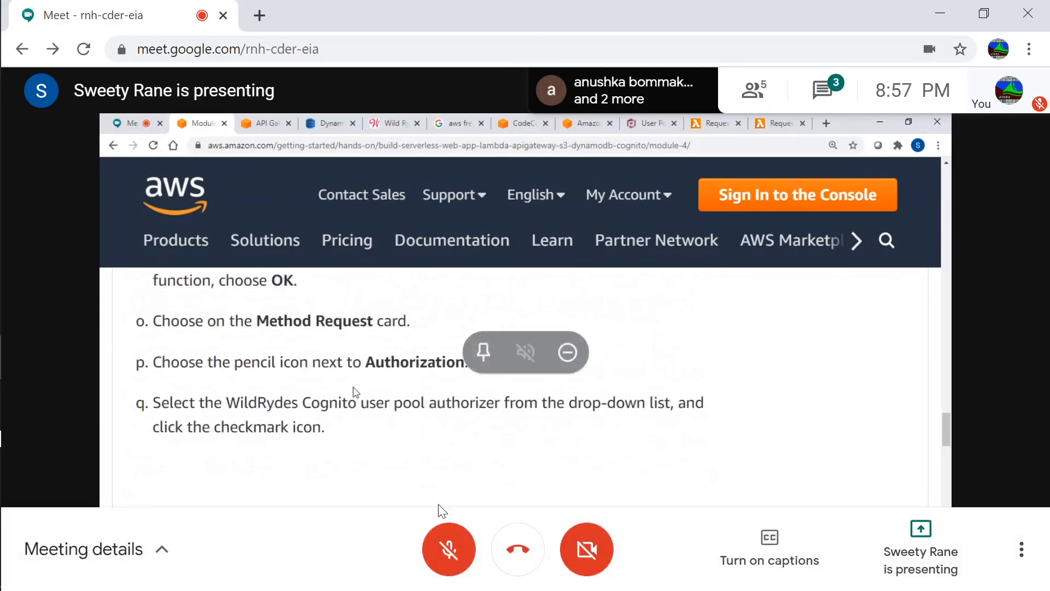
left_click(446, 550)
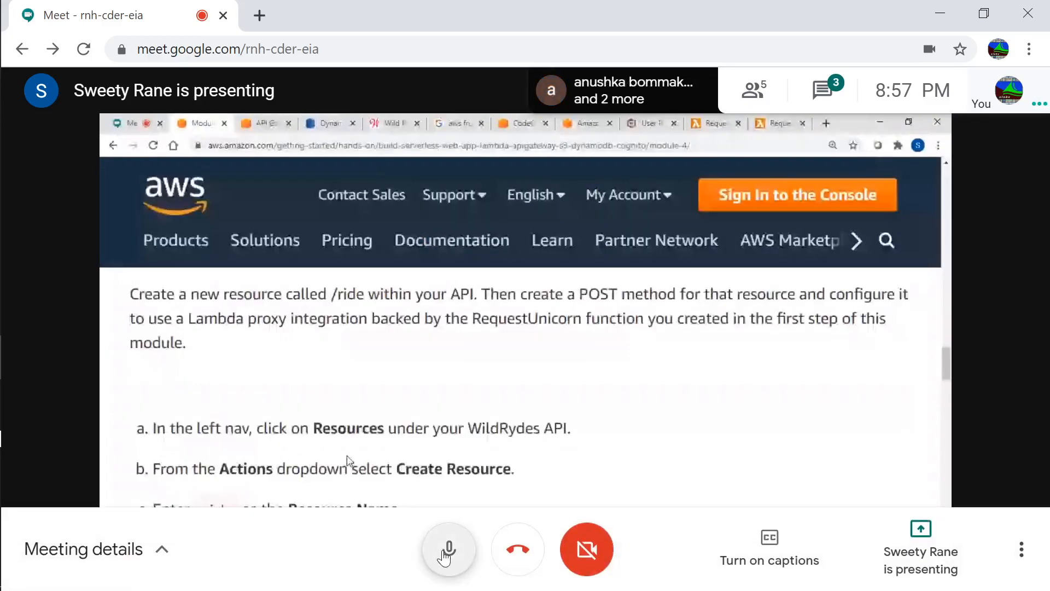
left_click(446, 552)
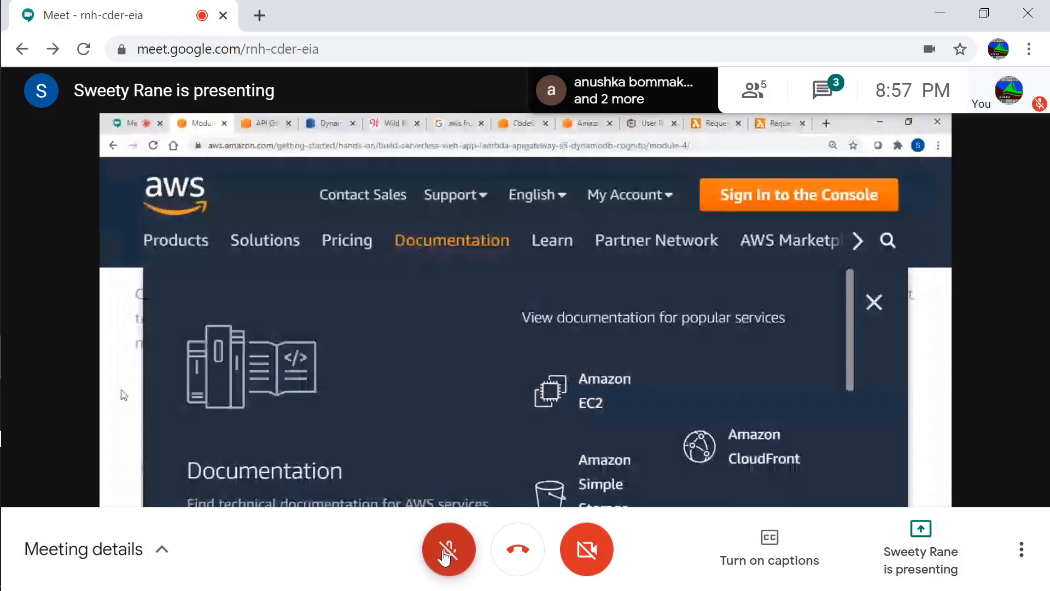
left_click(445, 554)
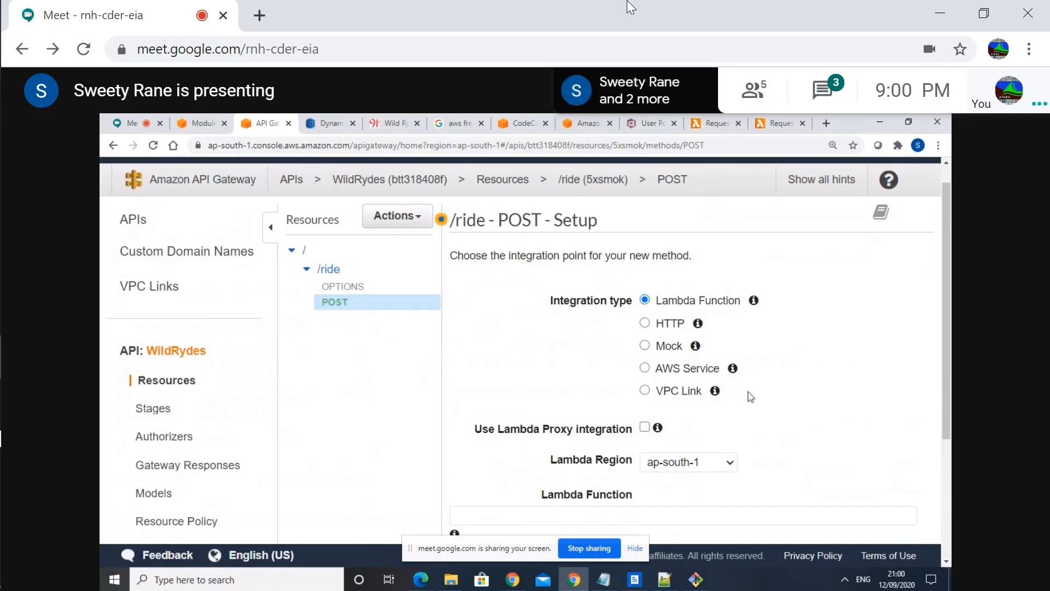
Consult the tutorial's integration steps and save the /ride POST method's Lambda proxy integration with the RequestUnicorn function
left_click(203, 121)
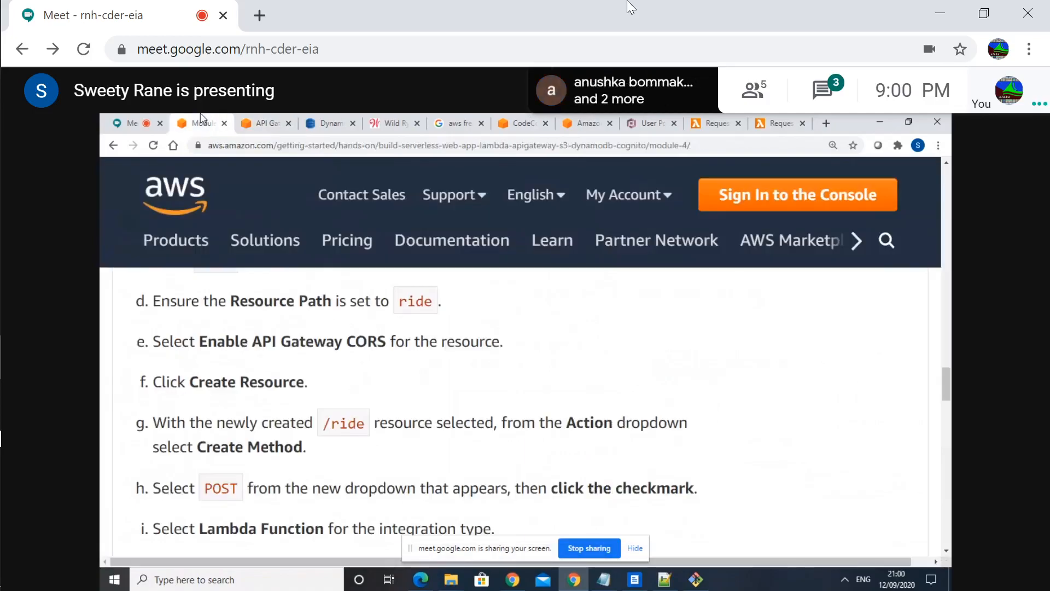
scroll(383, 342, "down", 2)
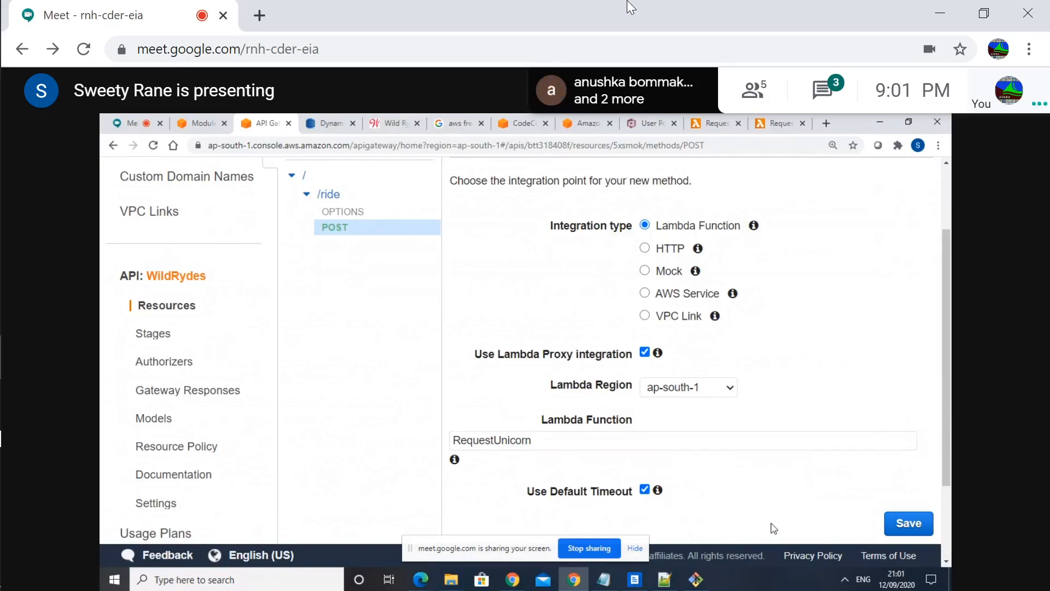
left_click(890, 527)
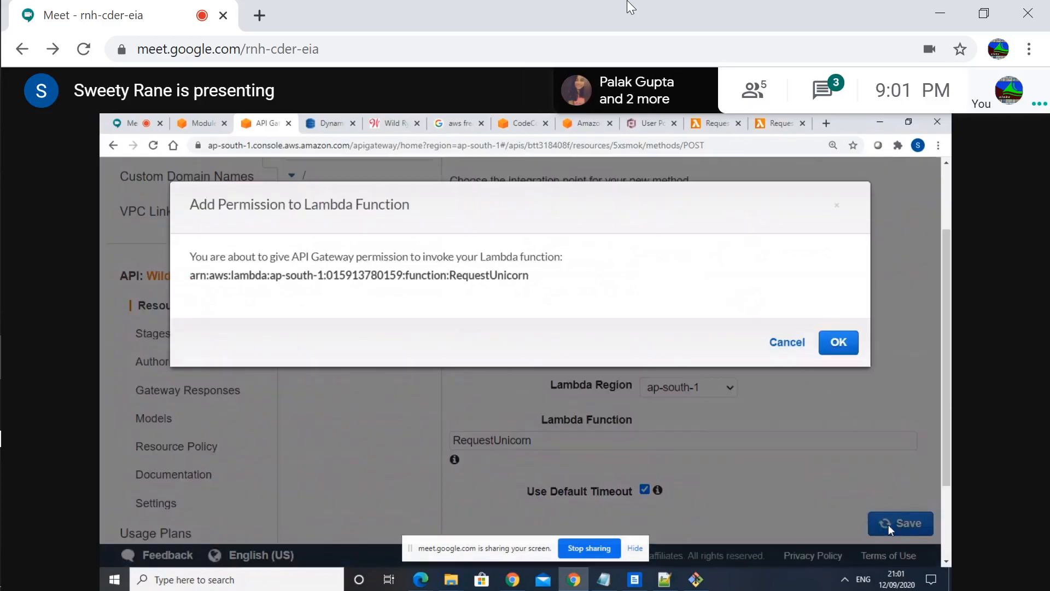
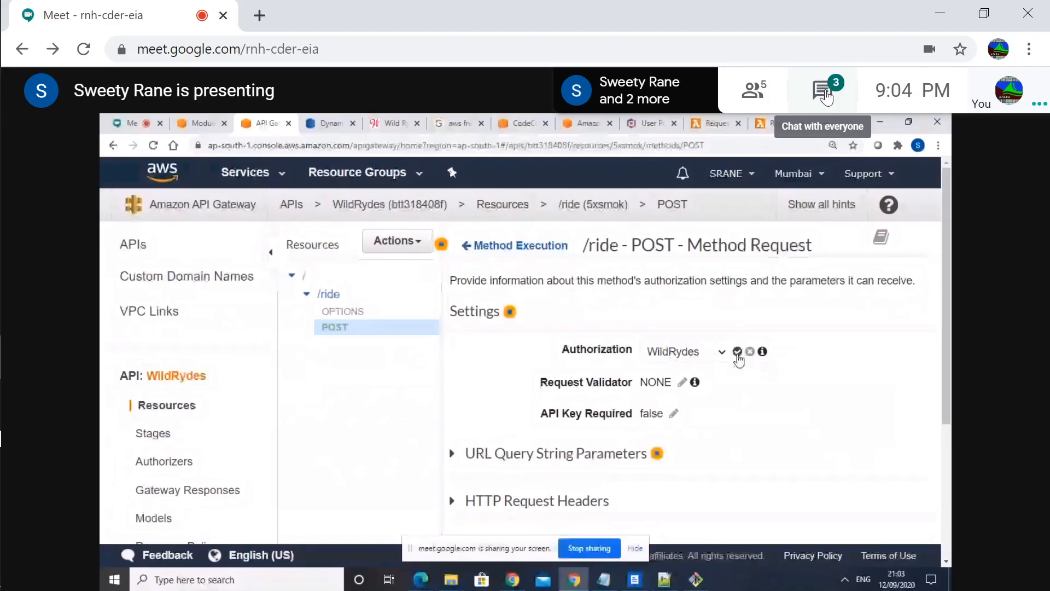
Open the chat with everyone in the meeting
left_click(826, 97)
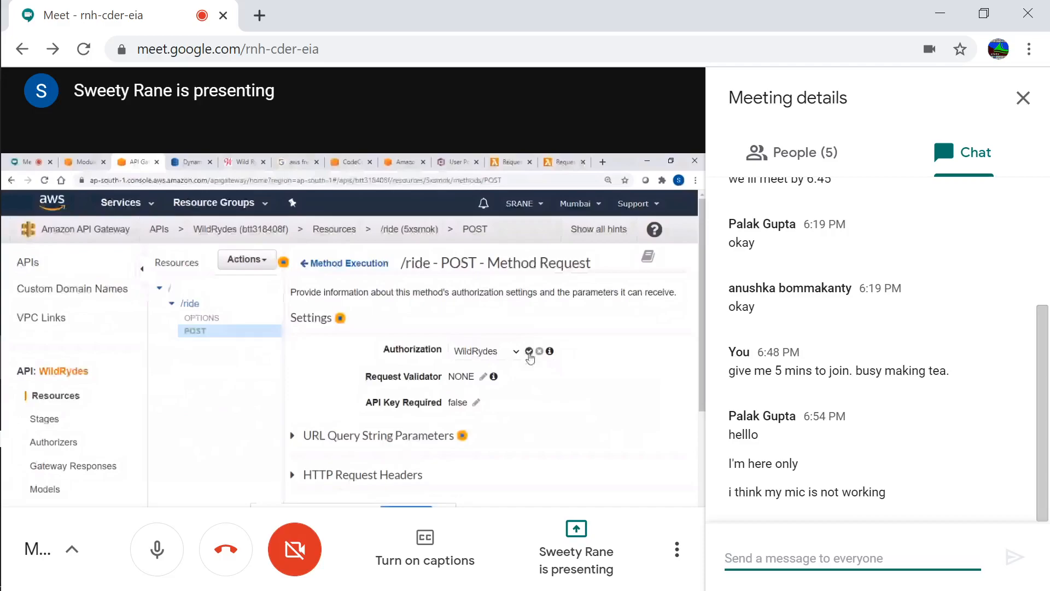
Send the chat message "your screen in freezed" to everyone and close the chat
type("y")
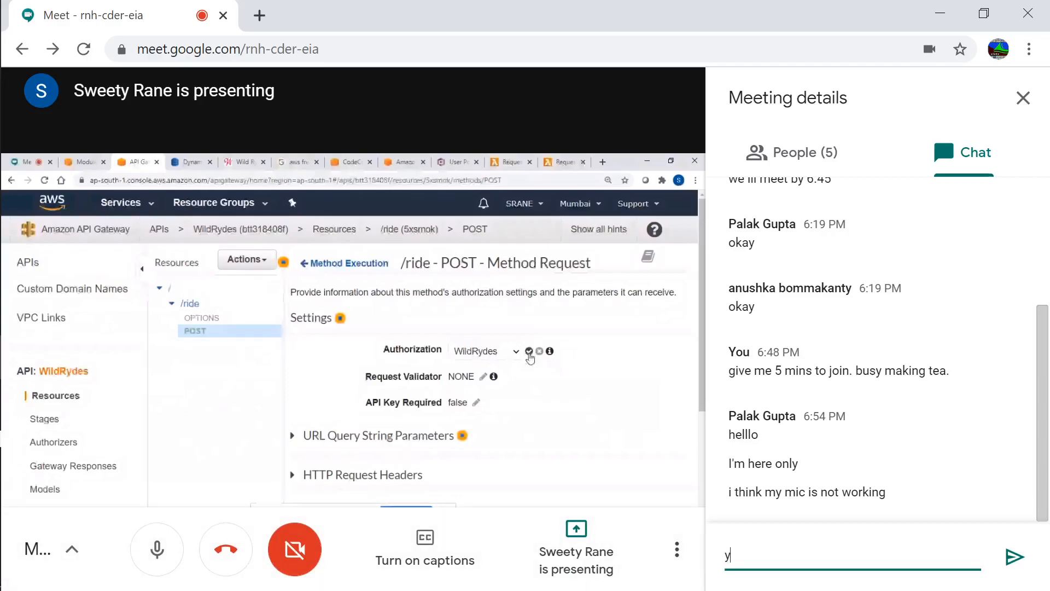
type("our screen in freezed")
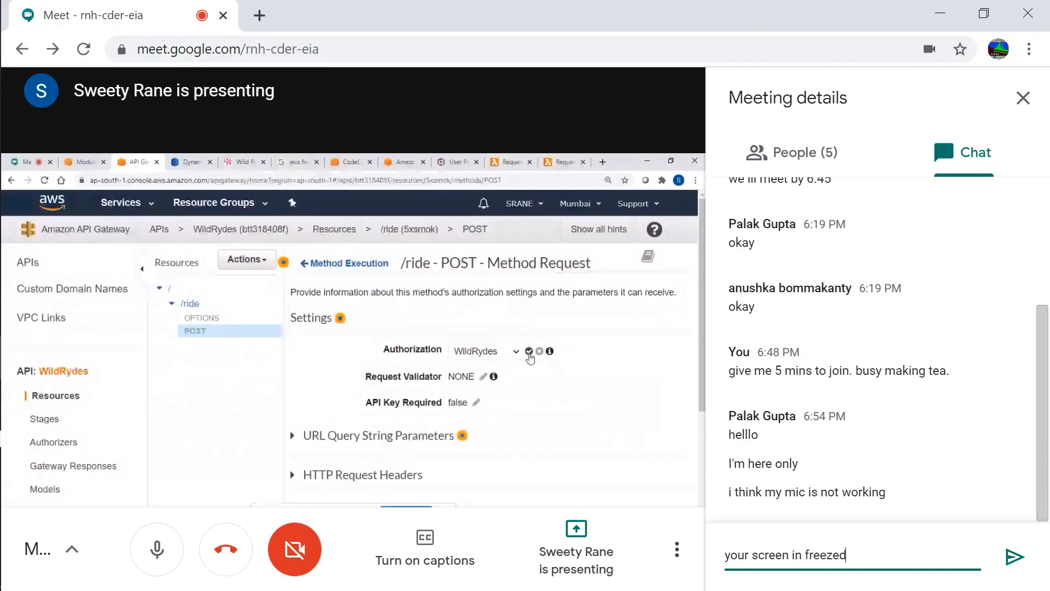
key("Return")
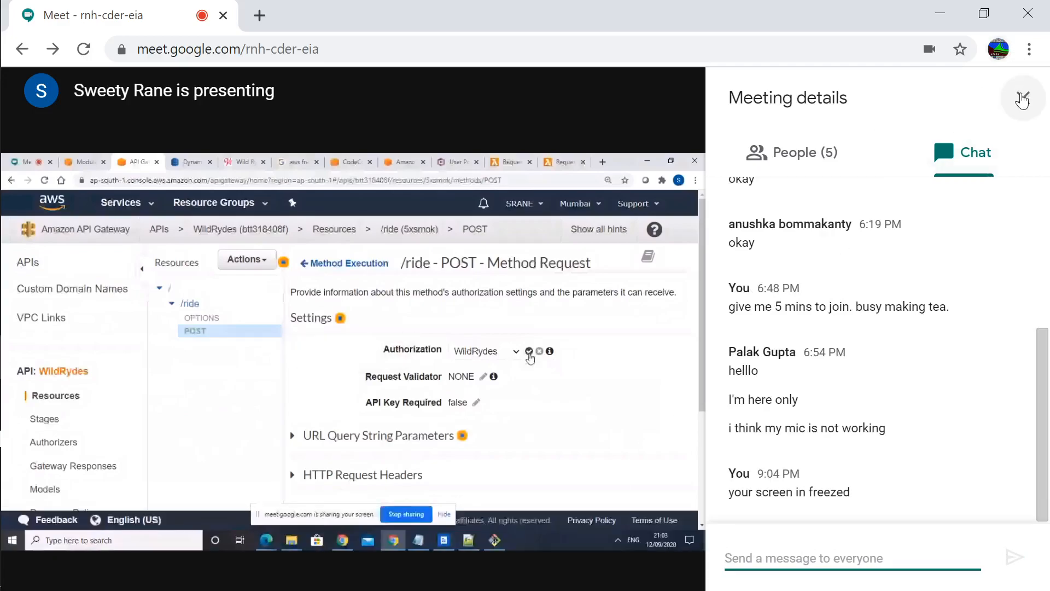
left_click(1022, 99)
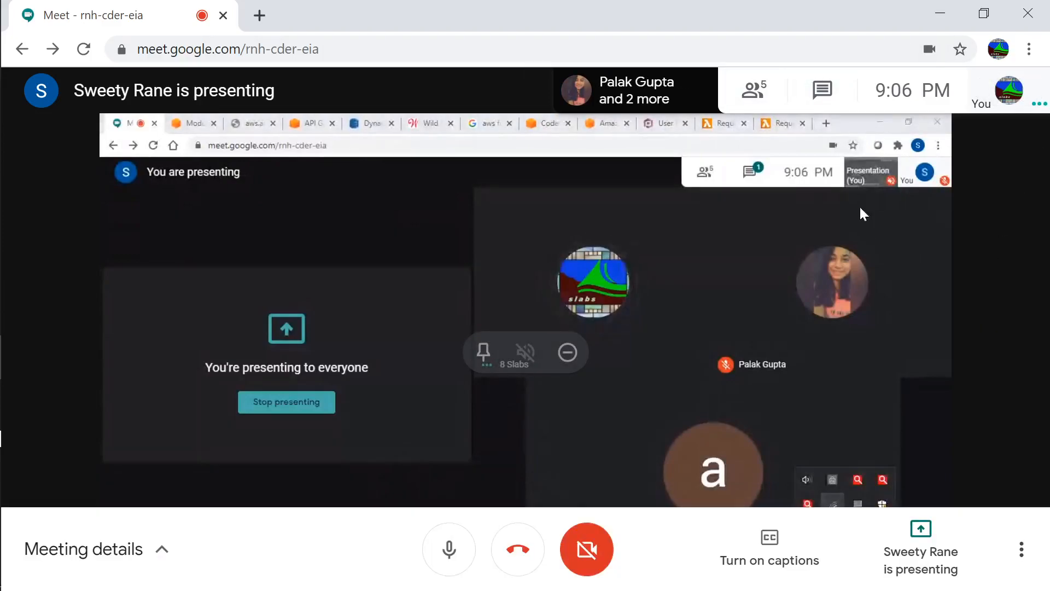
Reopen the meeting chat, send "cannot hear you" to everyone, and close the chat
left_click(754, 96)
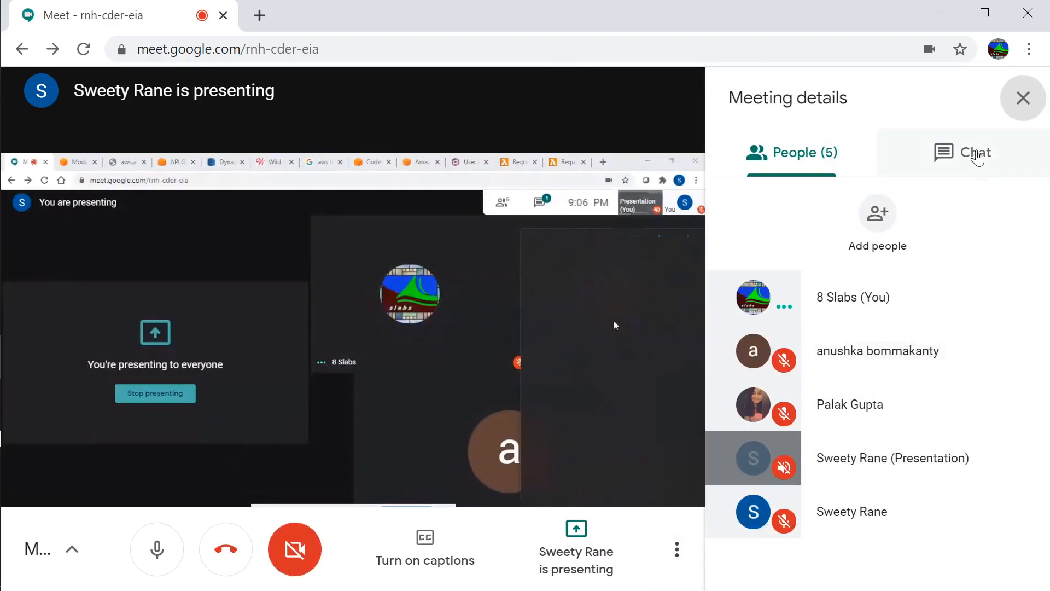
left_click(909, 159)
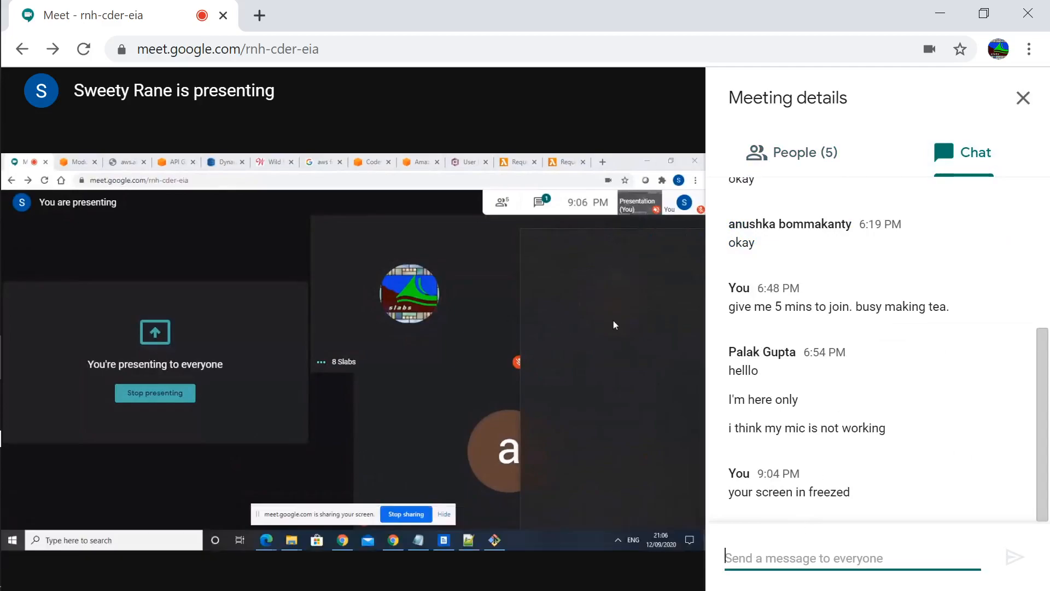
type("cann")
type("t")
key("BackSpace")
type("ot hear you")
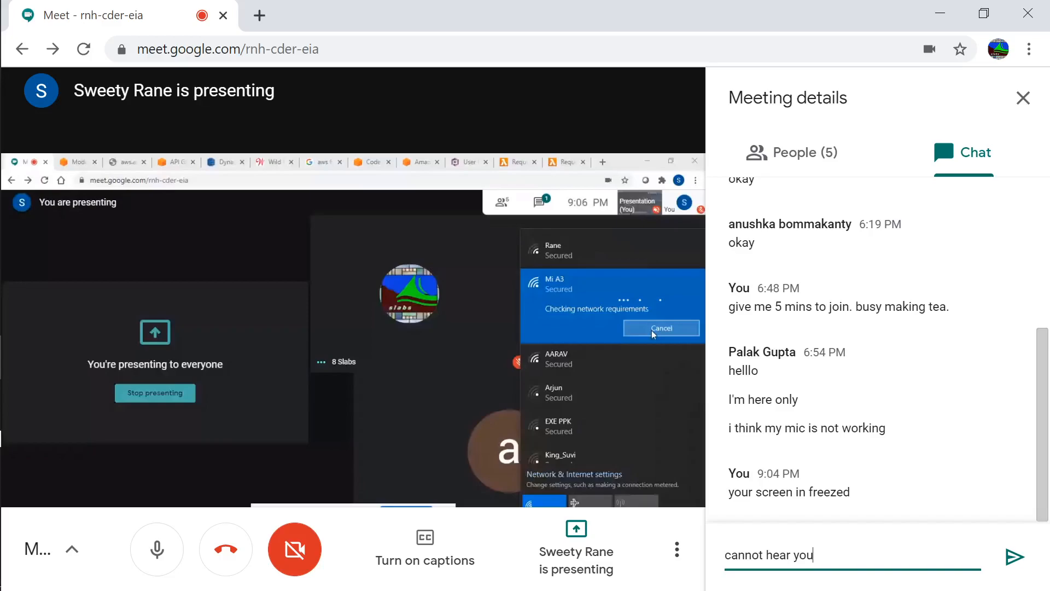
key("Return")
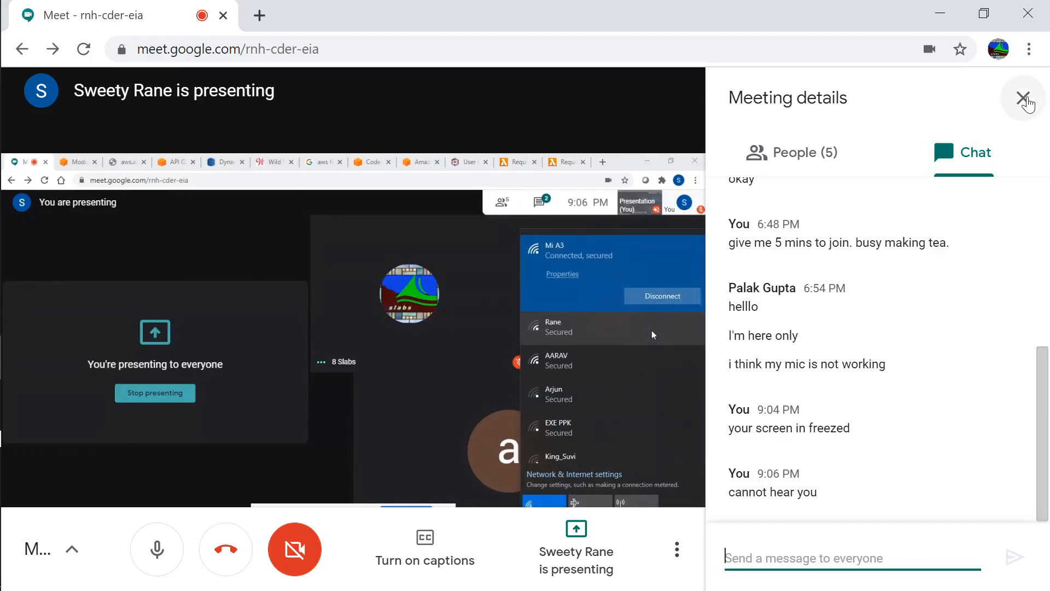
left_click(1024, 99)
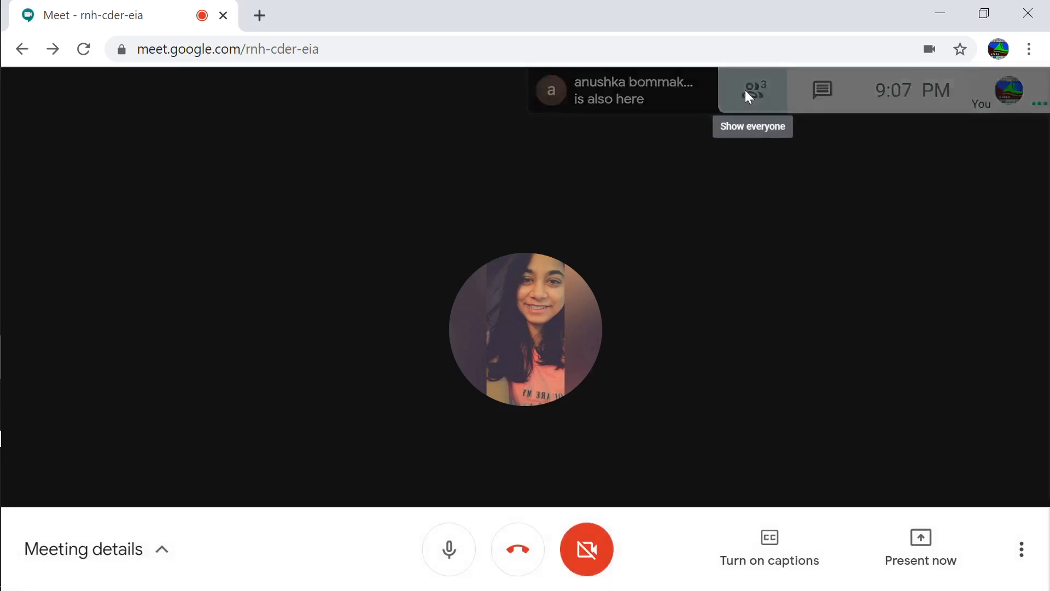
Check the list of people in the meeting and close it
left_click(748, 96)
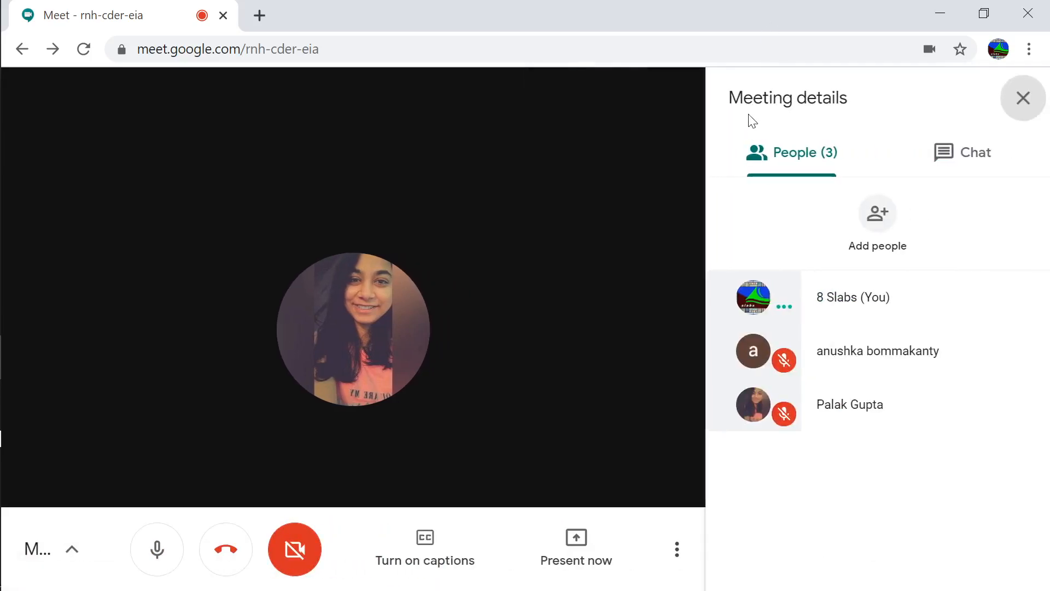
left_click(1022, 99)
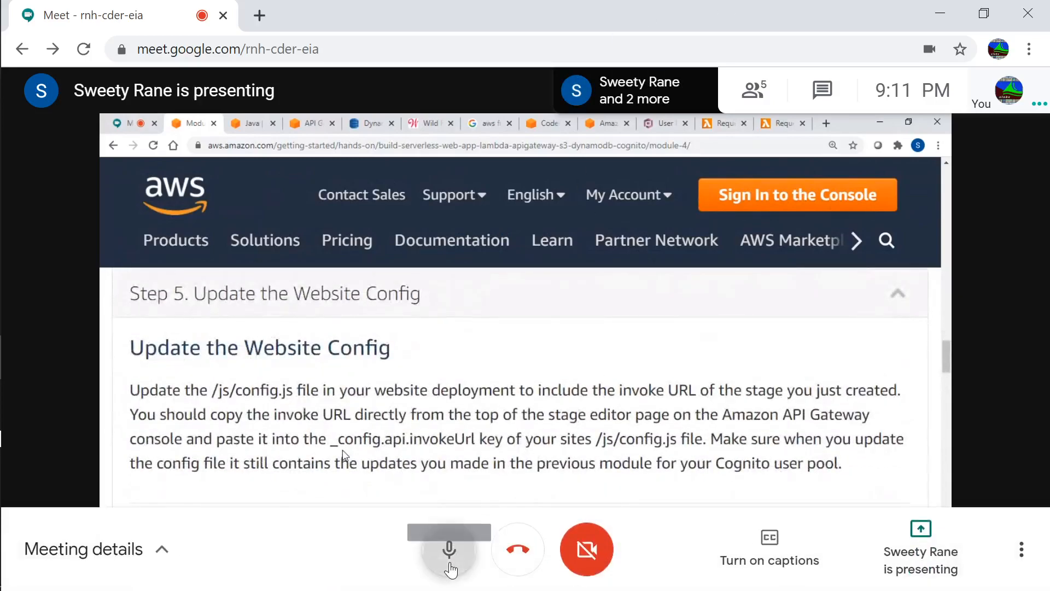
Mute the microphone during the website config and git push instructions, and unmute it for the terminal work
left_click(448, 549)
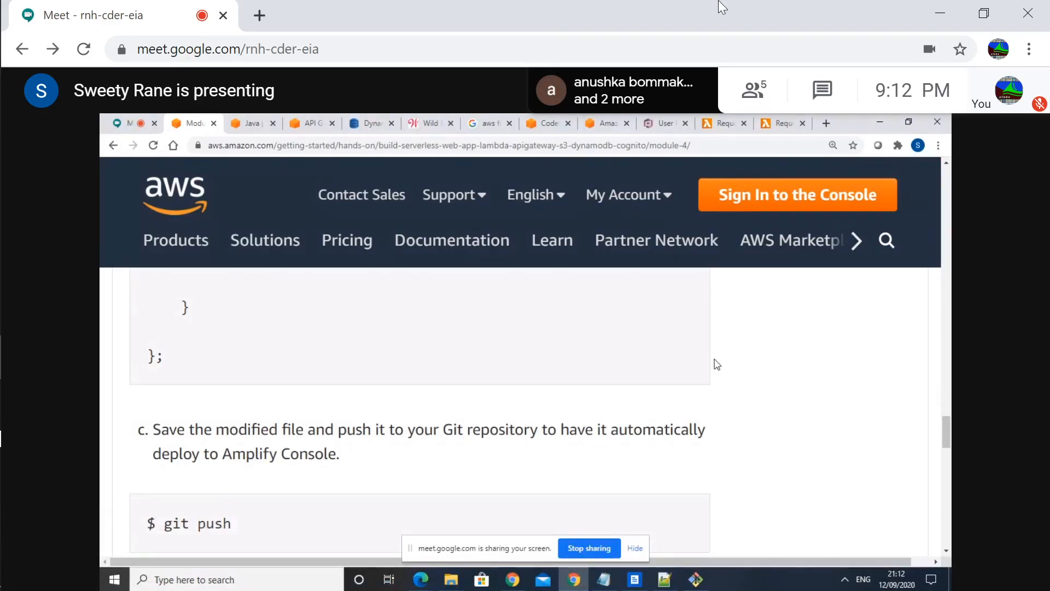
mouse_move(4, 558)
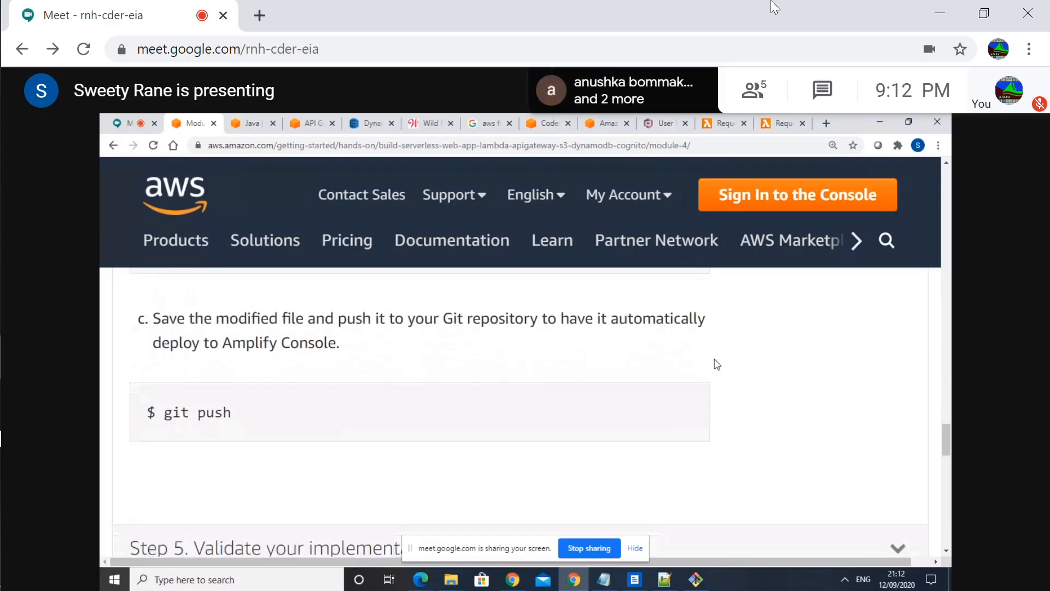
left_click(449, 549)
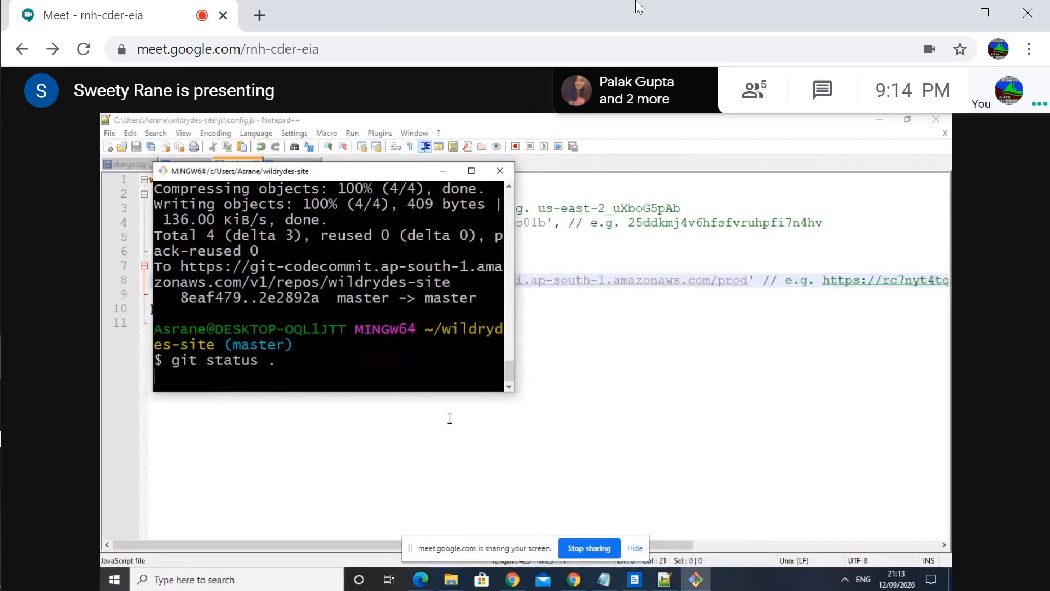
Check the wildrydes-site repository with git status . and try to push it with git push
key("Return")
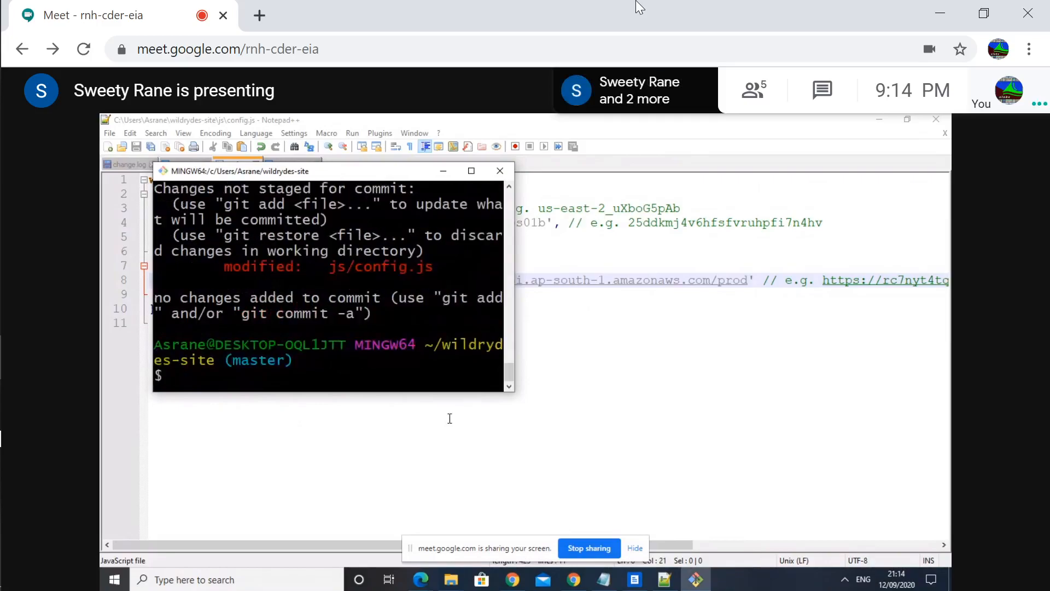
type("git push")
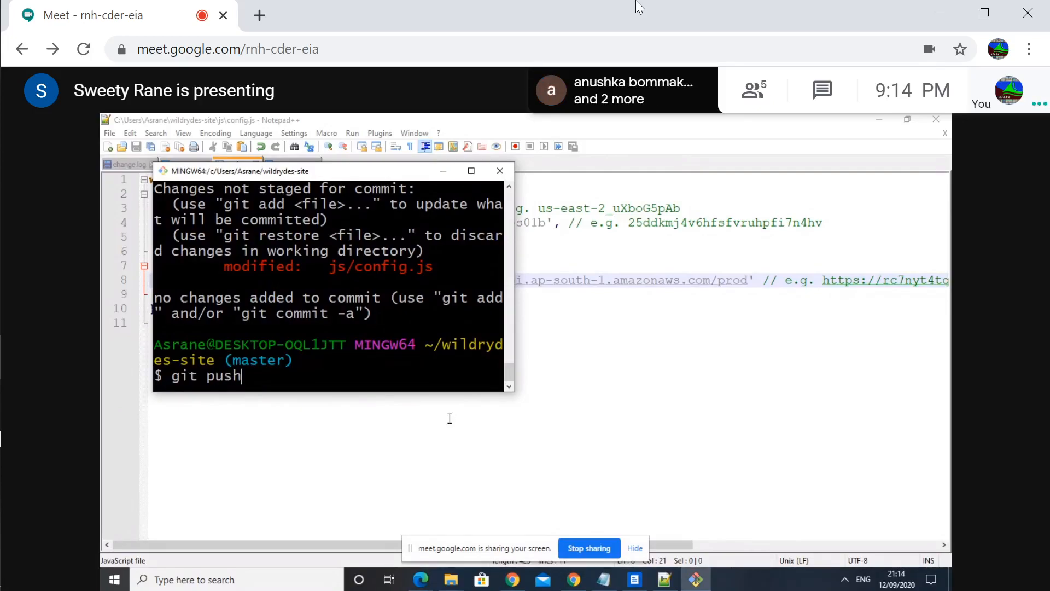
key("Return")
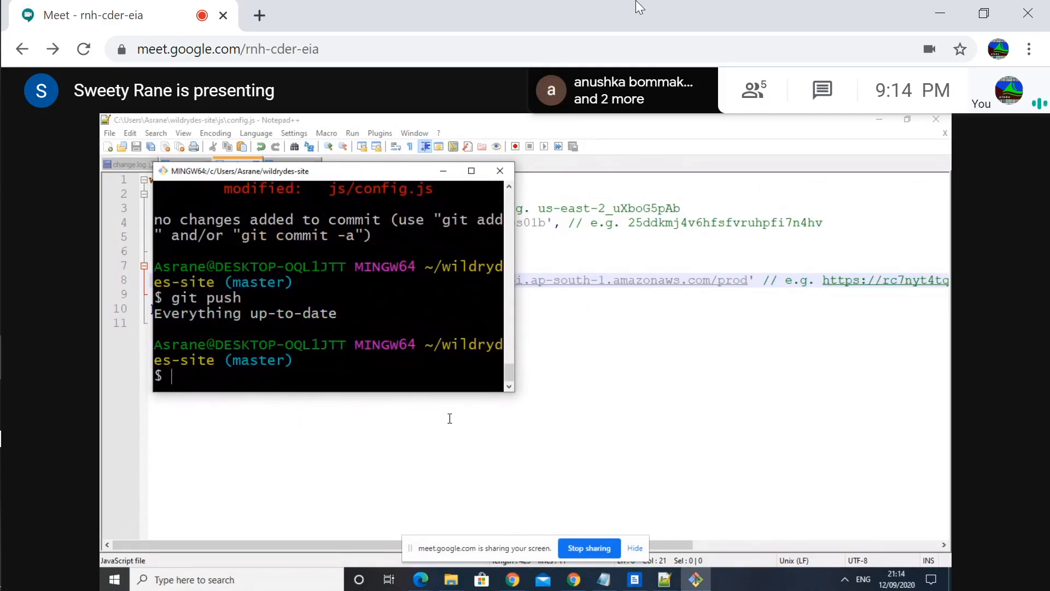
Stage all changes in the wildrydes-site repository with git add
type("git add")
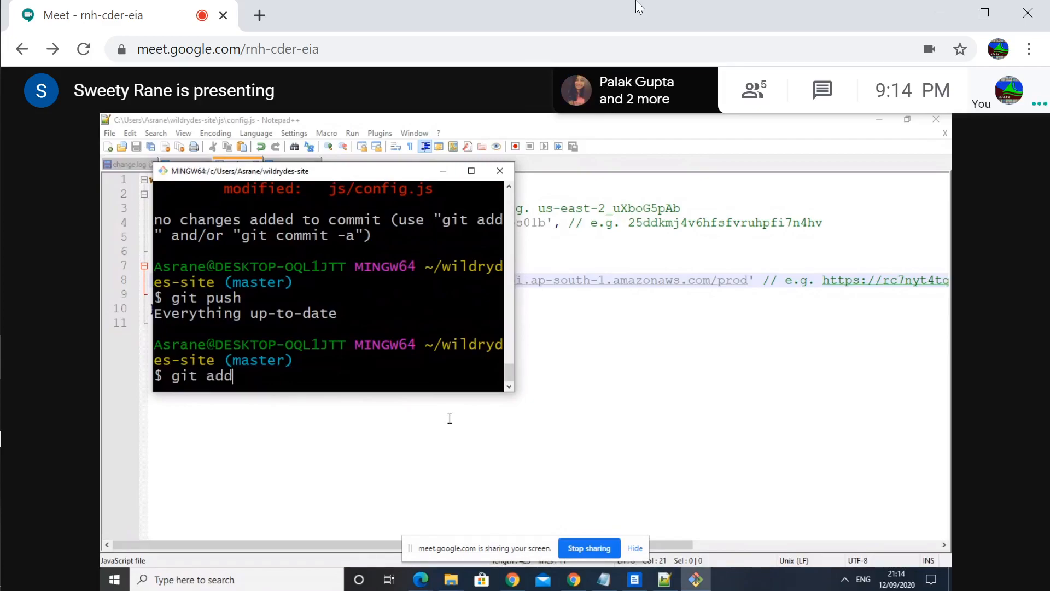
type(" .")
key("Return")
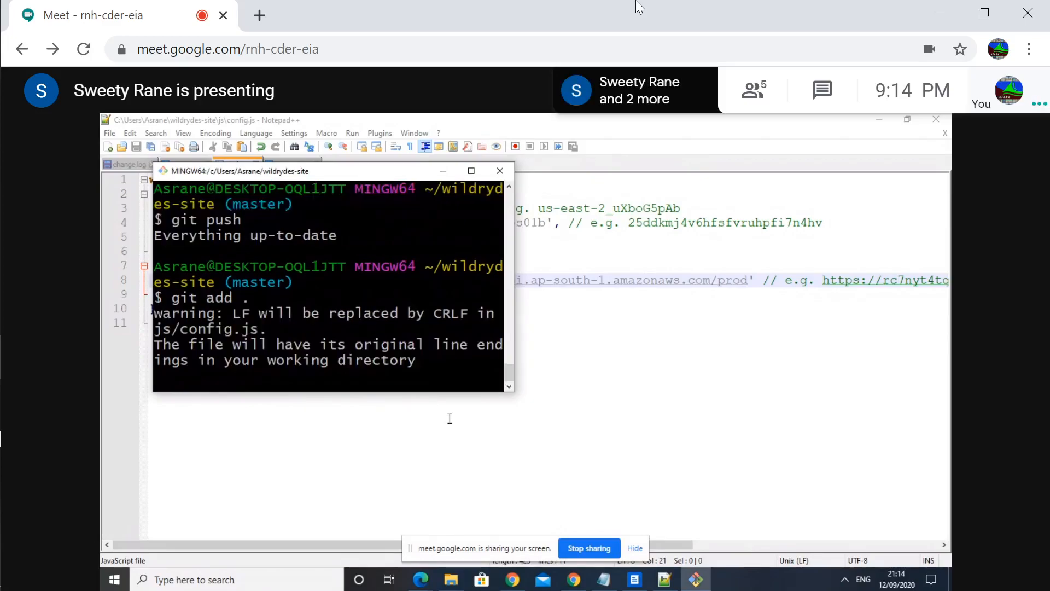
Commit the staged config change with the message 'addin invoke URL' and push it to the remote repository
type("git commit")
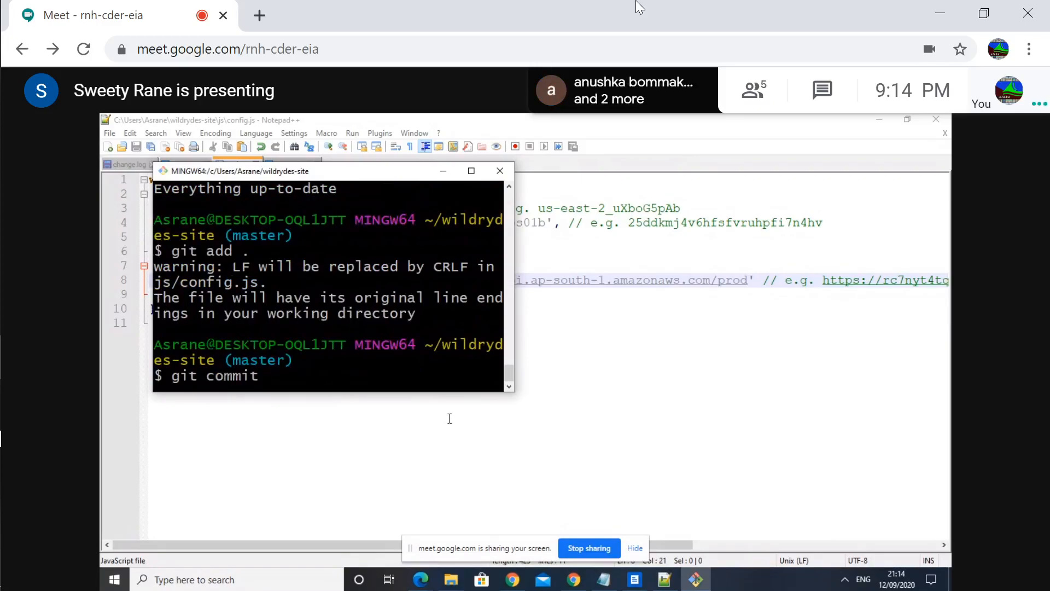
type(" -m ")
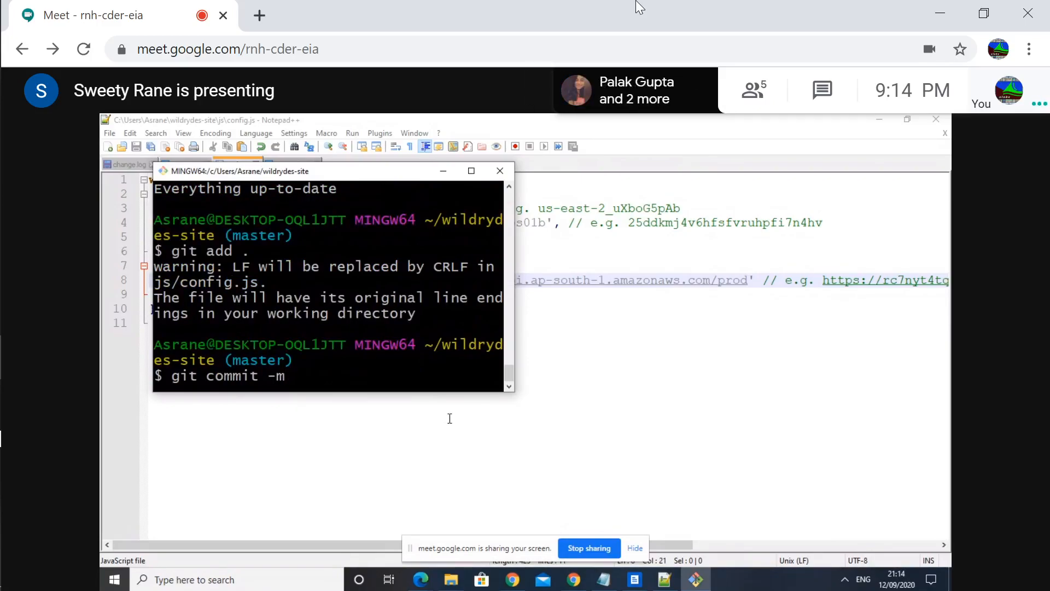
type("add")
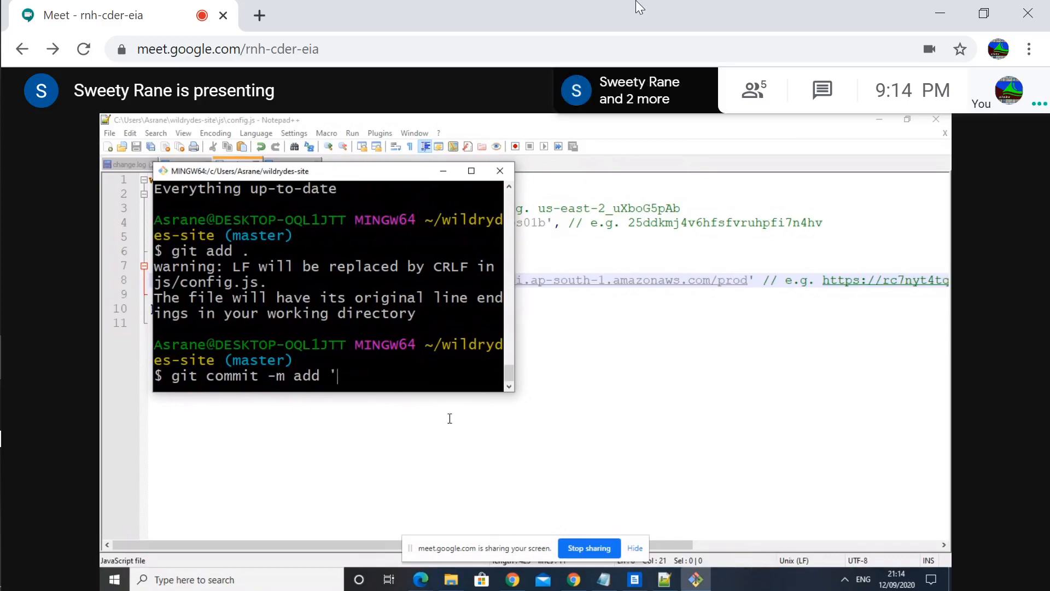
key("BackSpace")
key("BackSpace")
key("BackSpace")
key("BackSpace")
key("BackSpace")
type("'a")
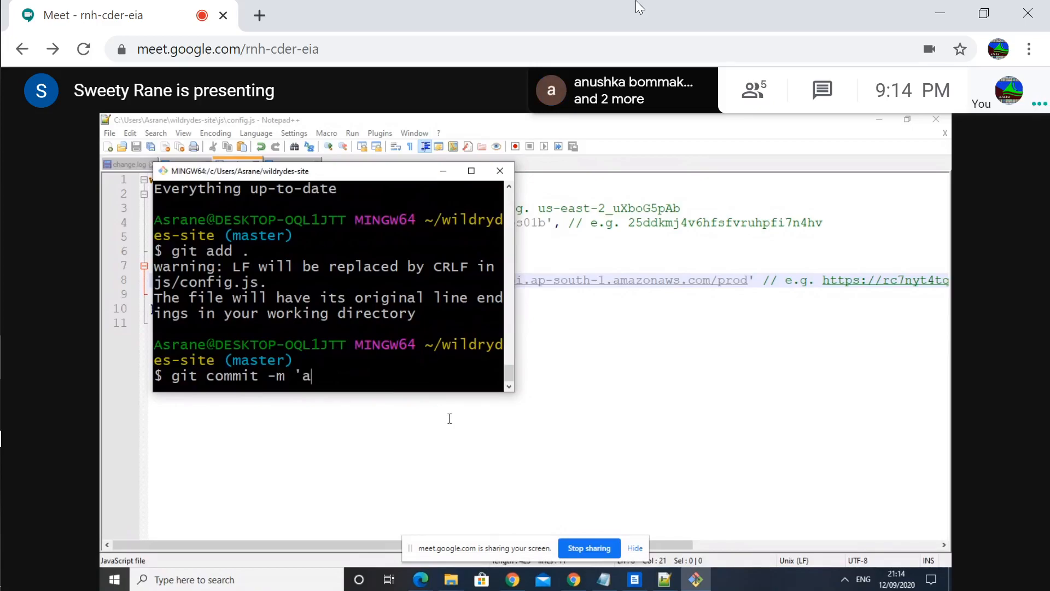
type("dd")
key("BackSpace")
type("in in")
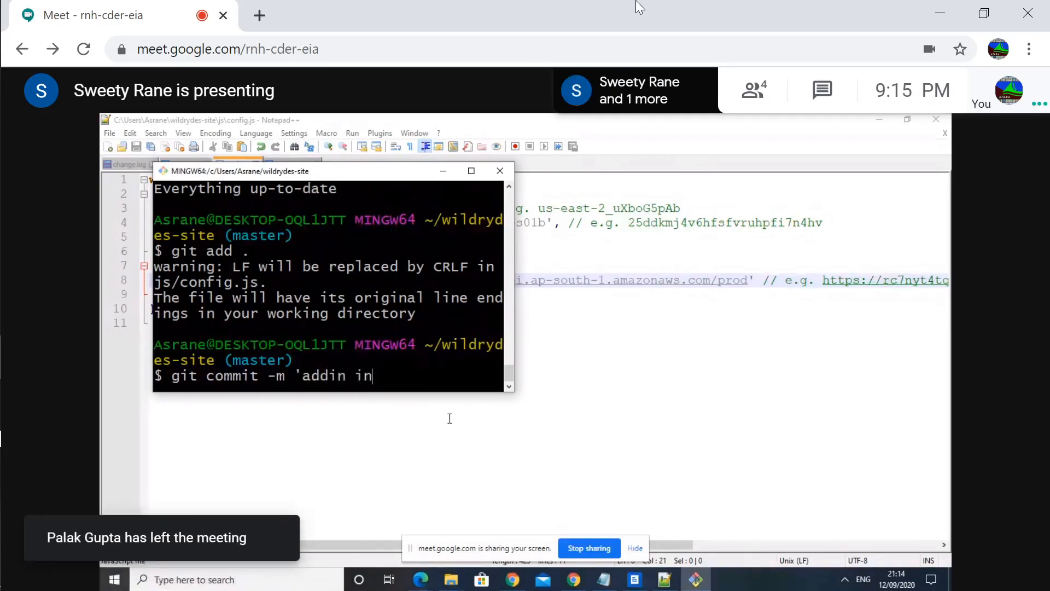
type("voke URL")
key("BackSpace")
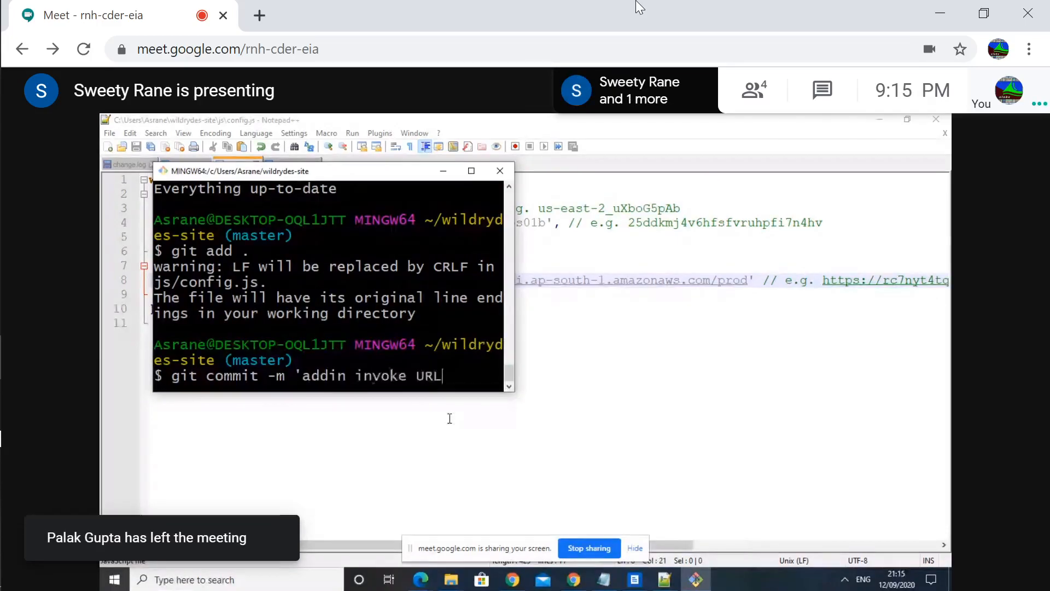
type("'")
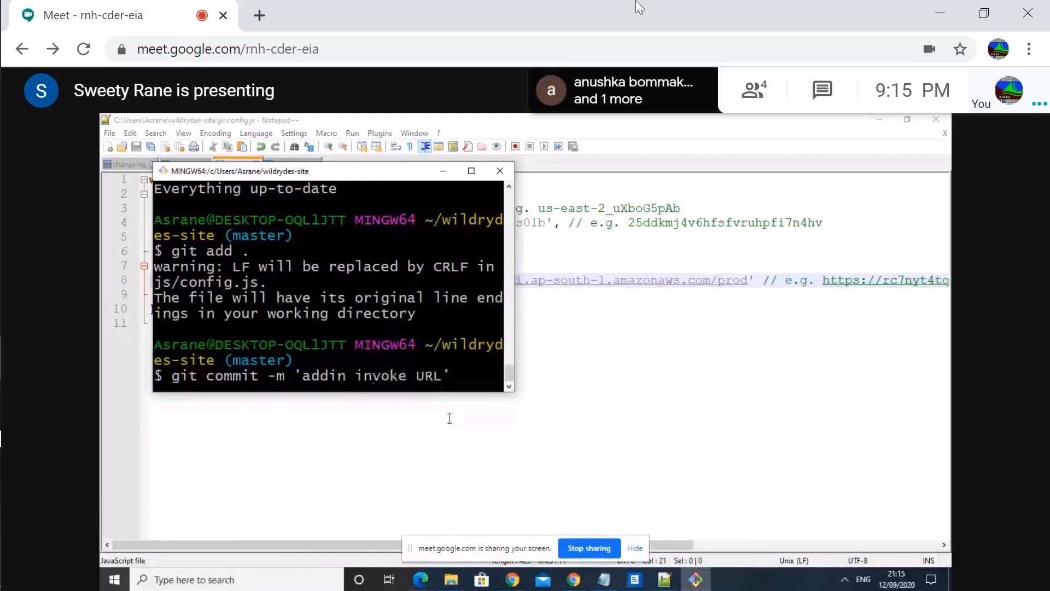
key("Return")
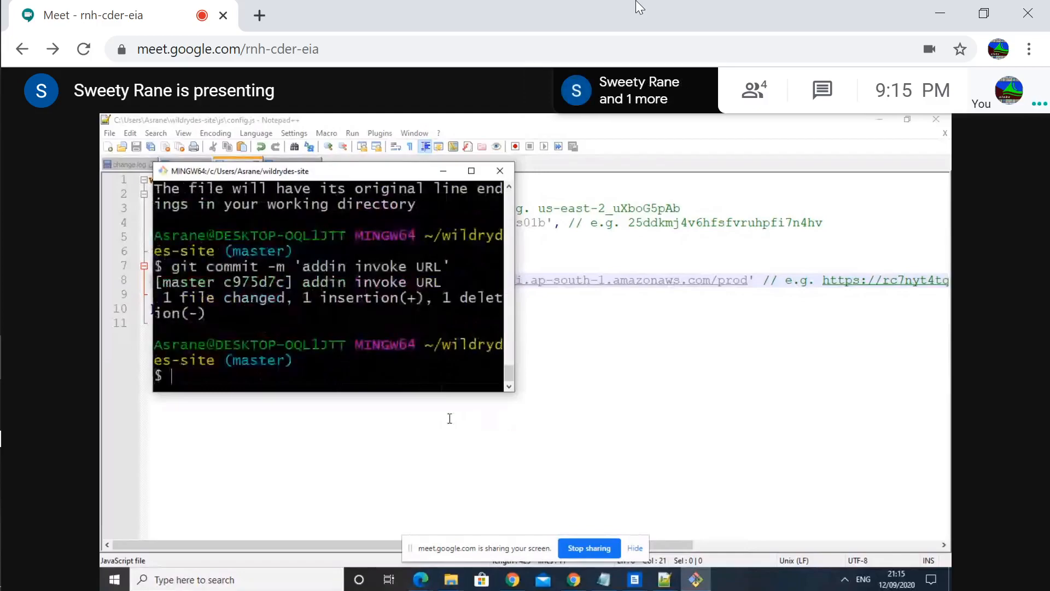
type("git push")
key("Return")
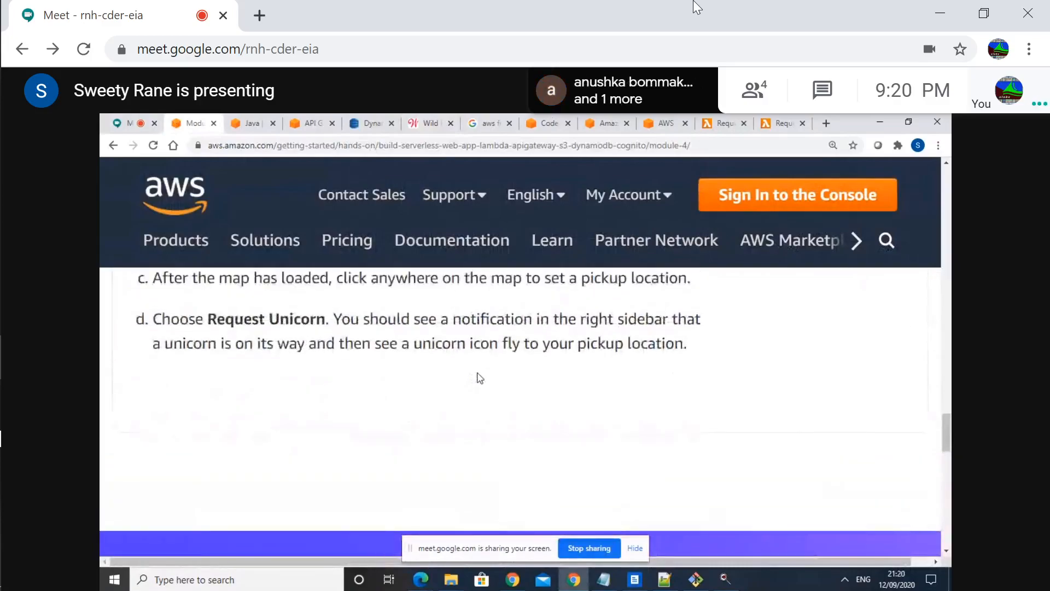
Mute and unmute the microphone twice while following the presentation, and finish with it muted
left_click(461, 549)
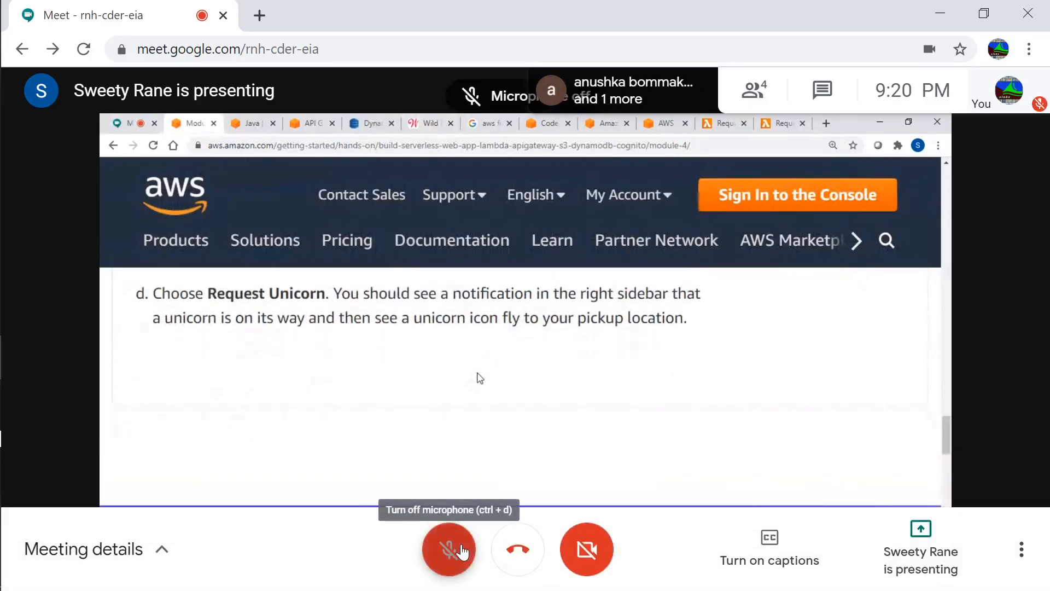
left_click(432, 552)
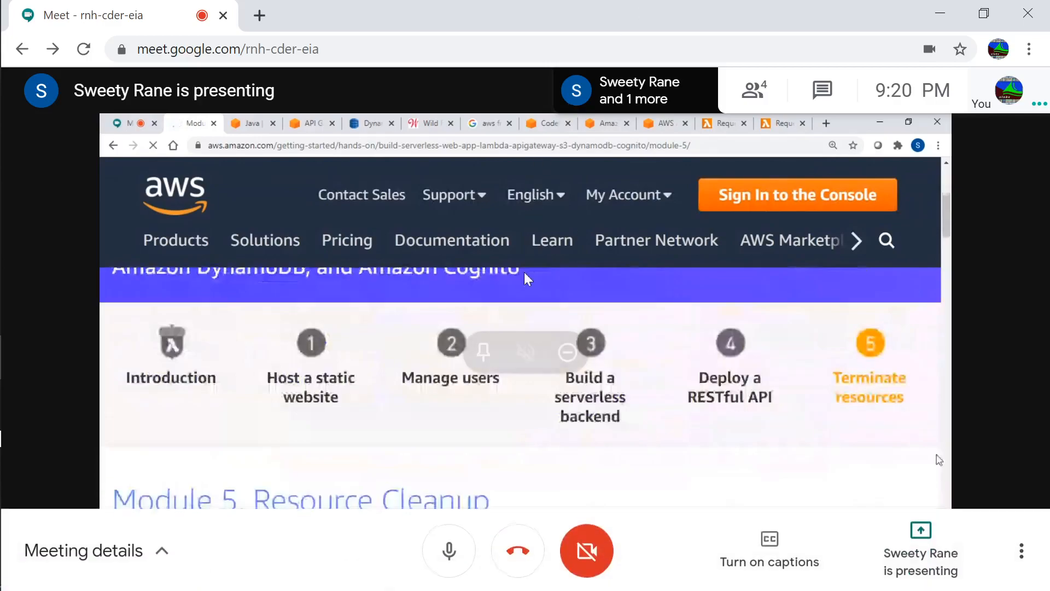
left_click(461, 564)
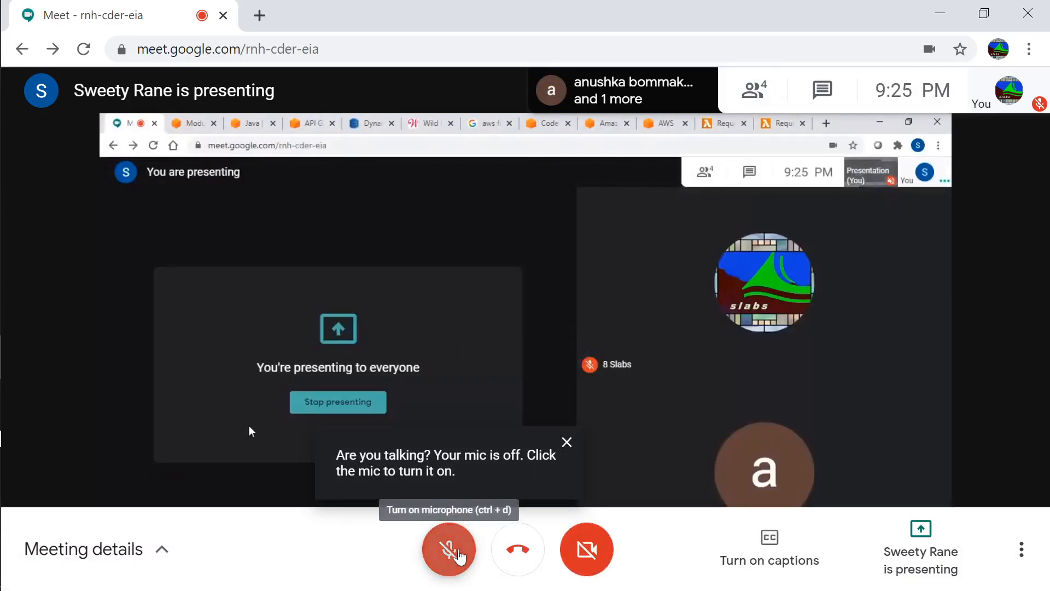
left_click(456, 551)
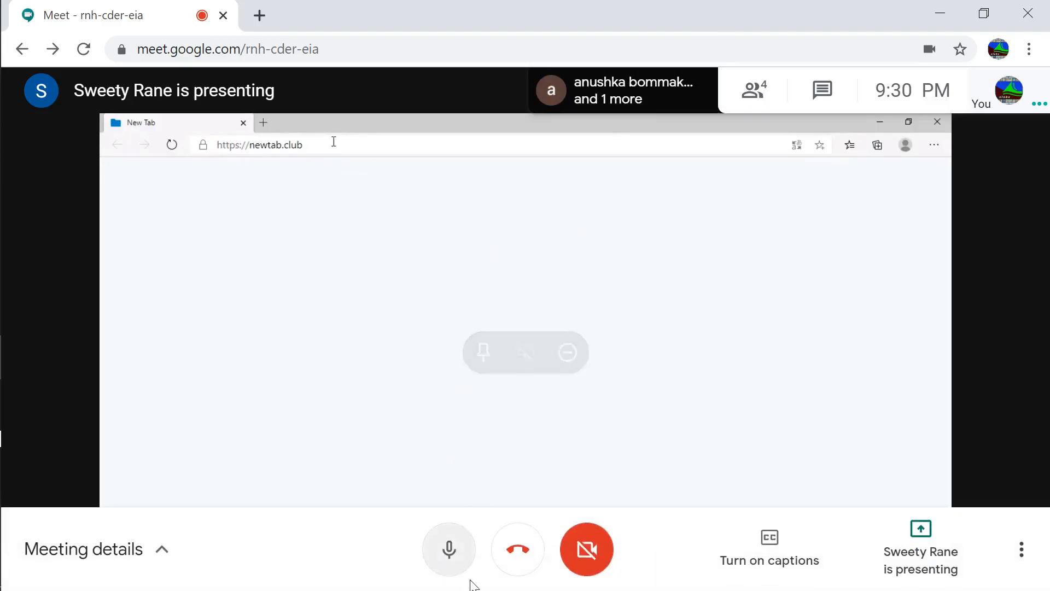
left_click(450, 548)
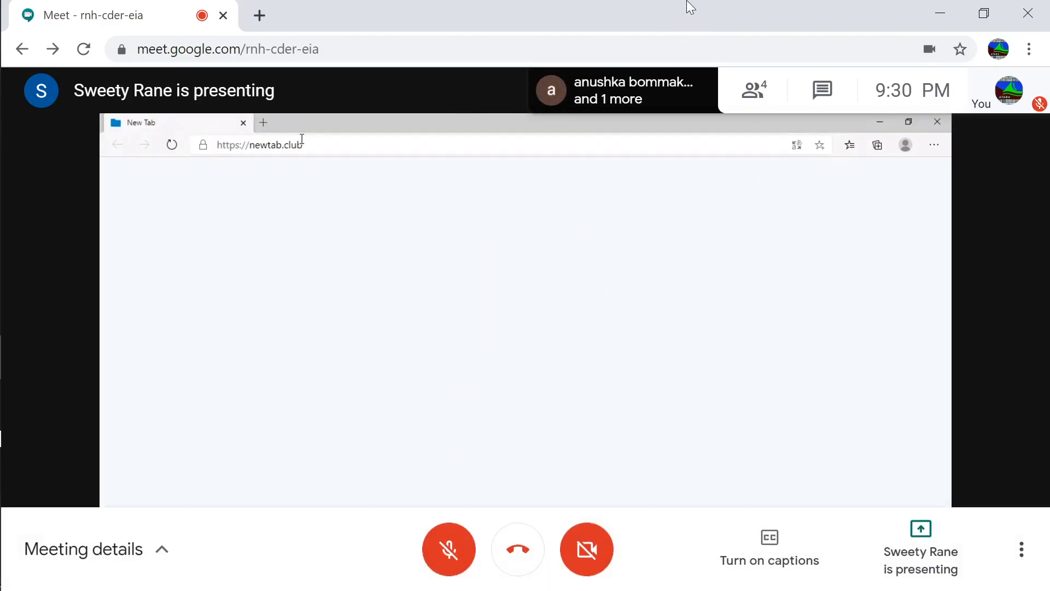
Switch to the OBS Studio window that is recording the session
key("alt+Tab")
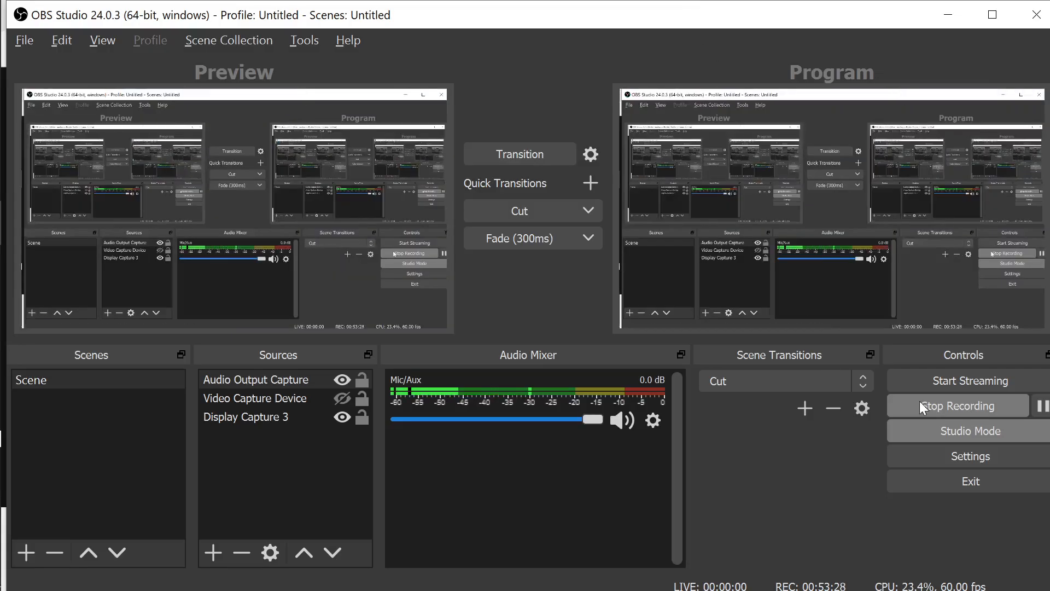